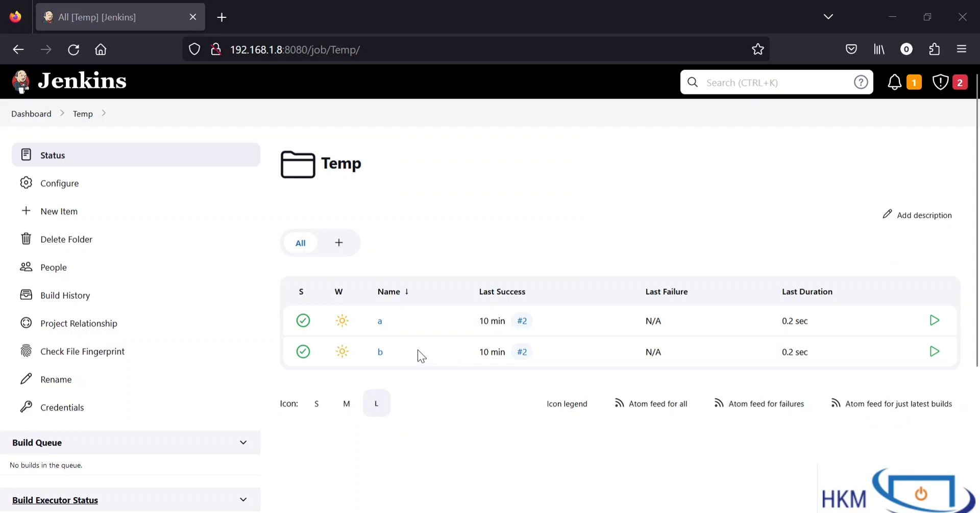
- Open project b's configuration from the Temp folder and enable the "Build after other projects are built" trigger
{"action": "left_click", "coordinate": [382, 356]}
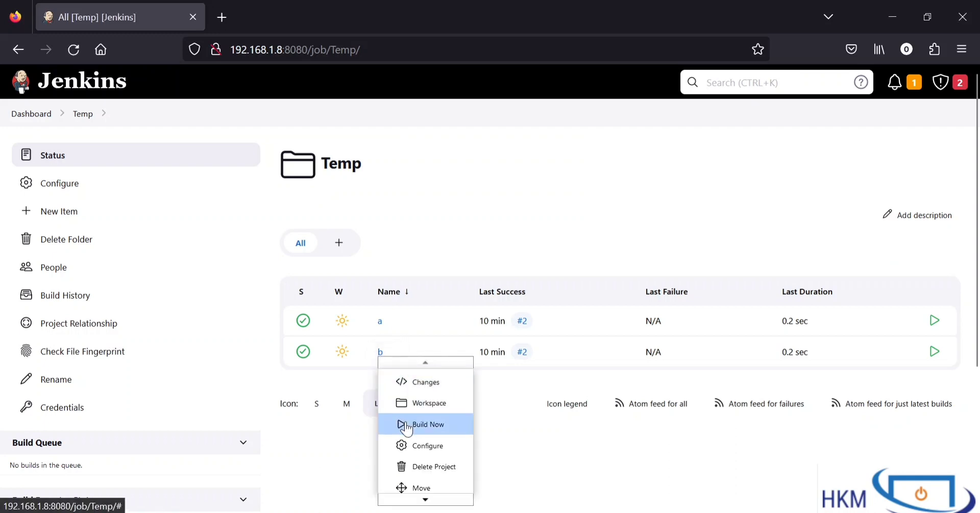
{"action": "left_click", "coordinate": [417, 449]}
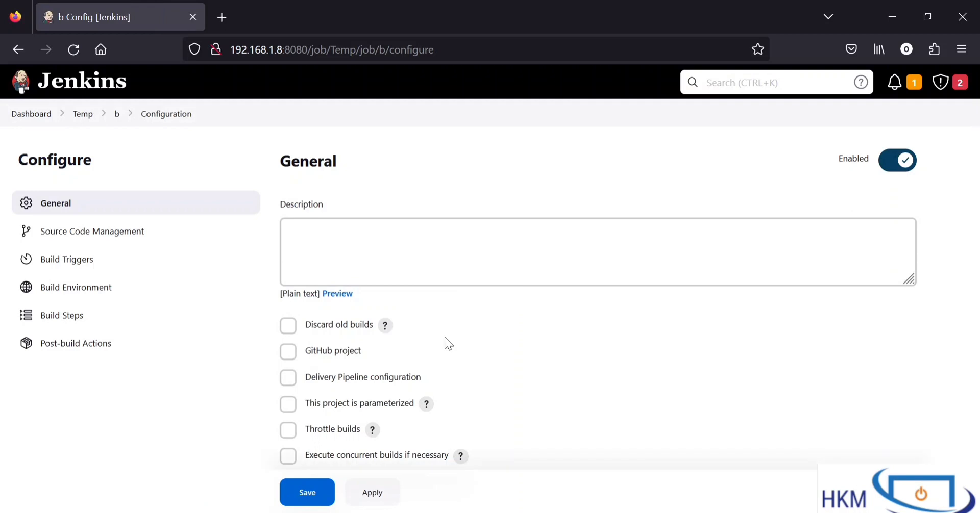
{"action": "scroll", "coordinate": [445, 337], "scroll_direction": "down", "scroll_amount": 10}
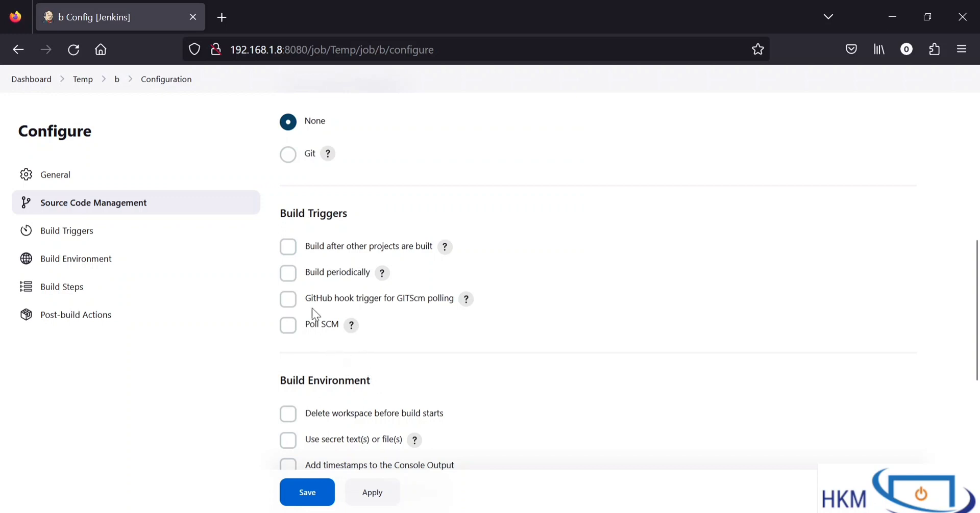
{"action": "left_click", "coordinate": [288, 247]}
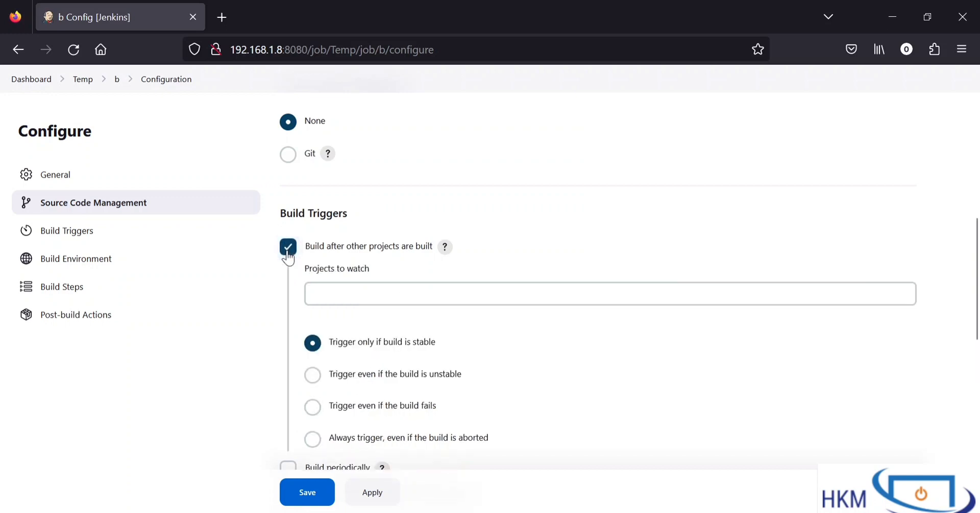
- Set project a as the project to watch for project b's build trigger and save the configuration
{"action": "left_click", "coordinate": [340, 295]}
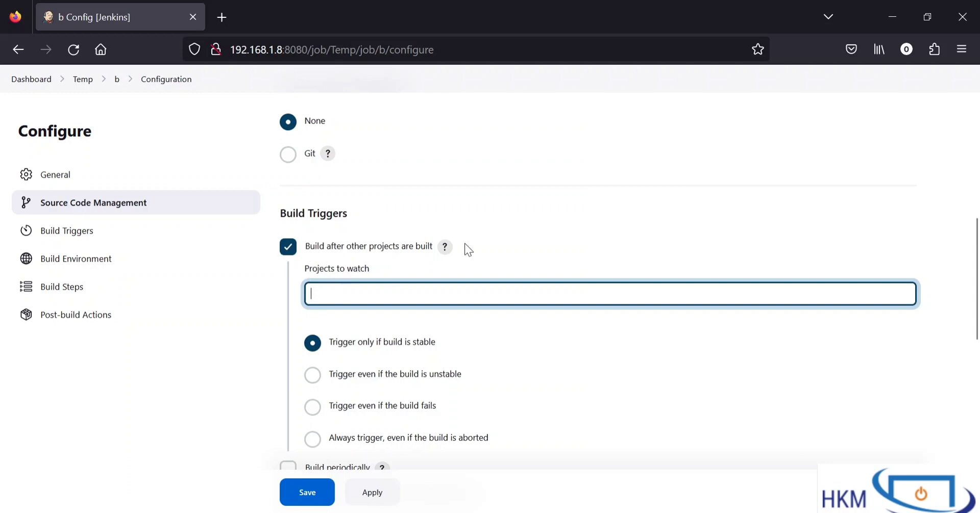
{"action": "type", "text": "a"}
{"action": "scroll", "coordinate": [465, 243], "scroll_direction": "up", "scroll_amount": 6}
{"action": "scroll", "coordinate": [465, 244], "scroll_direction": "up", "scroll_amount": 3}
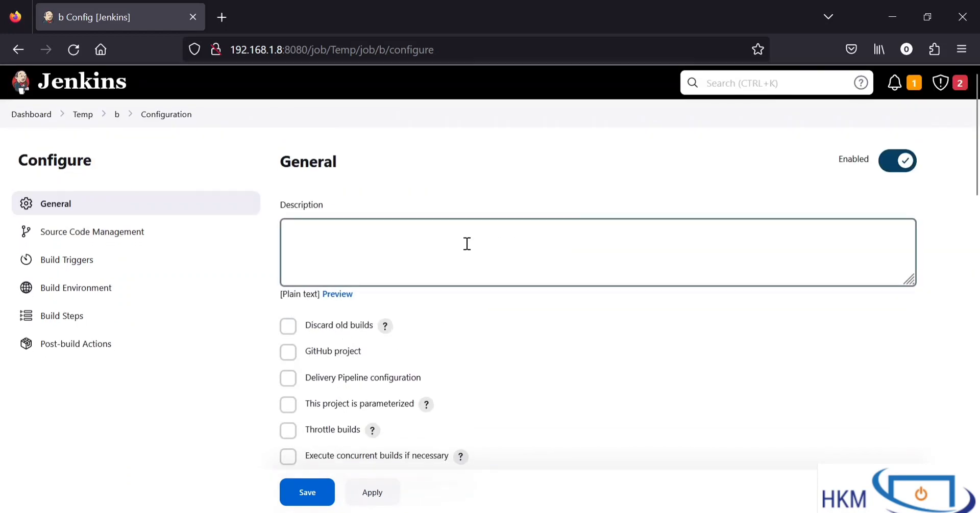
{"action": "scroll", "coordinate": [465, 244], "scroll_direction": "down", "scroll_amount": 8}
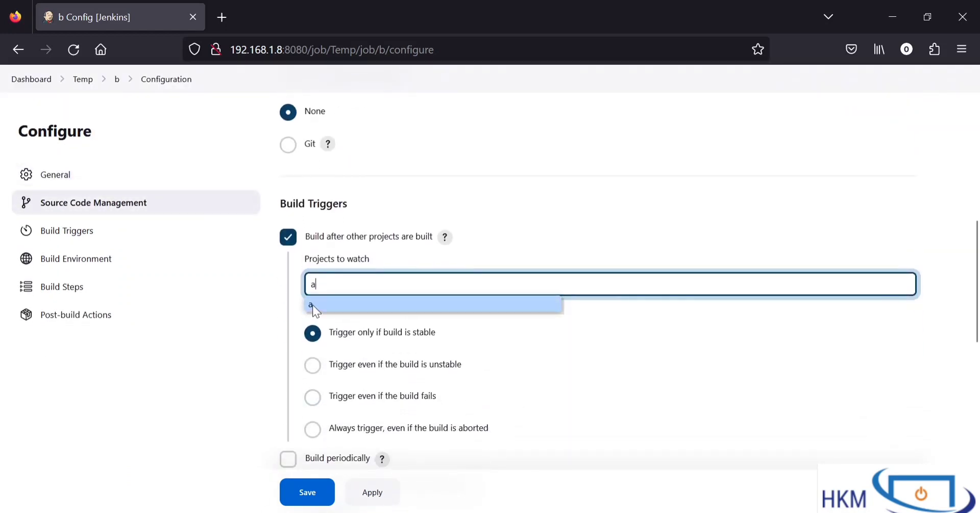
{"action": "left_click", "coordinate": [313, 305]}
{"action": "key", "text": "ctrl+a"}
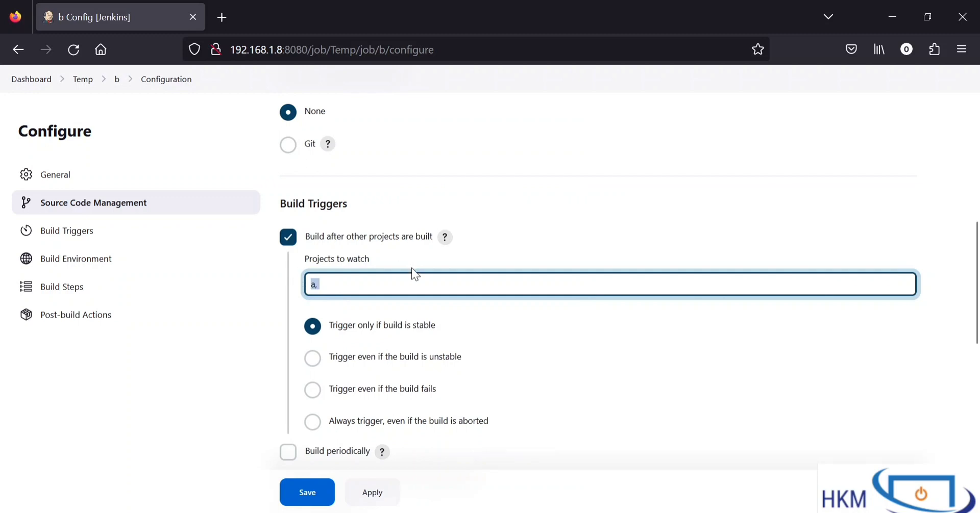
{"action": "left_click", "coordinate": [307, 493]}
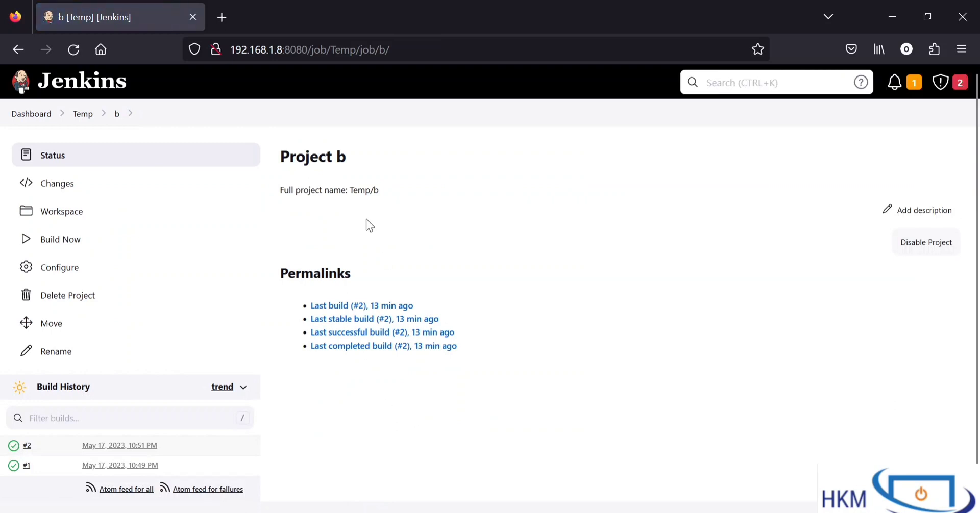
- Reload project b's page and check its Upstream Projects section
{"action": "left_click", "coordinate": [73, 59]}
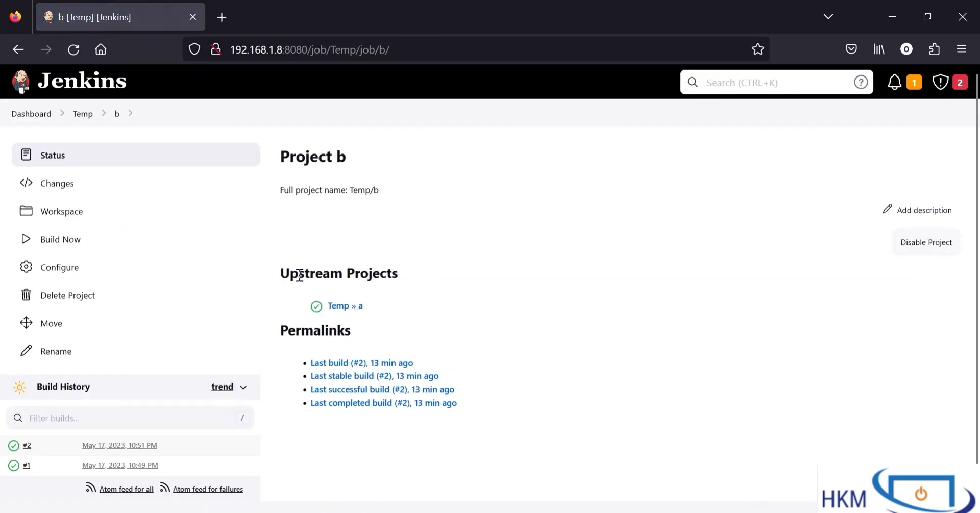
{"action": "left_click_drag", "start_coordinate": [296, 273], "coordinate": [470, 273]}
{"action": "left_click", "coordinate": [469, 272]}
{"action": "left_click_drag", "start_coordinate": [340, 274], "coordinate": [434, 280]}
{"action": "left_click", "coordinate": [433, 279]}
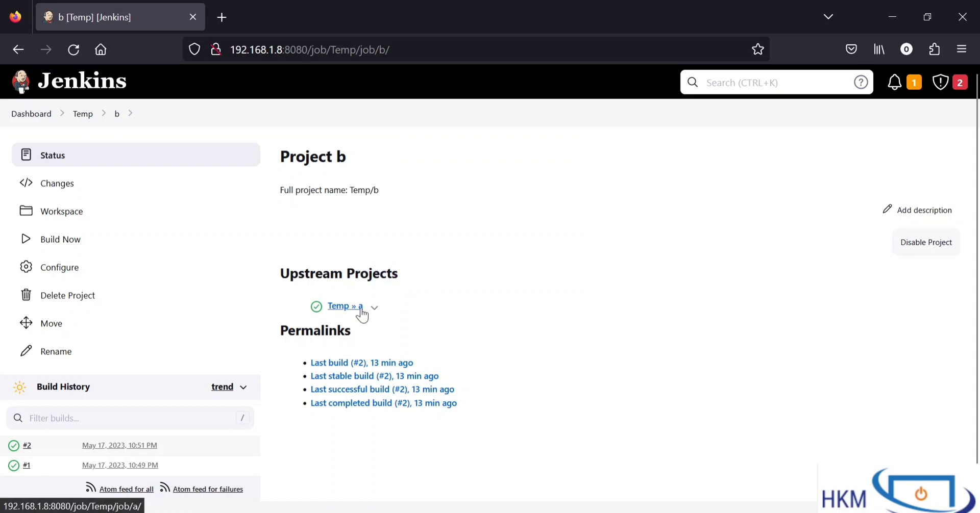
- Open the Temp folder in a new browser tab and go to project a's page there
{"action": "right_click", "coordinate": [87, 115]}
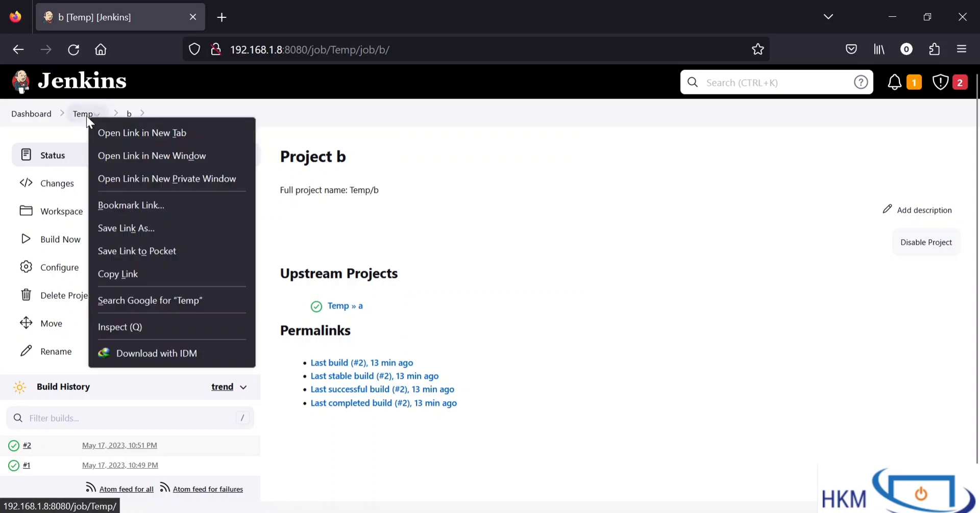
{"action": "left_click", "coordinate": [100, 124]}
{"action": "left_click", "coordinate": [263, 7]}
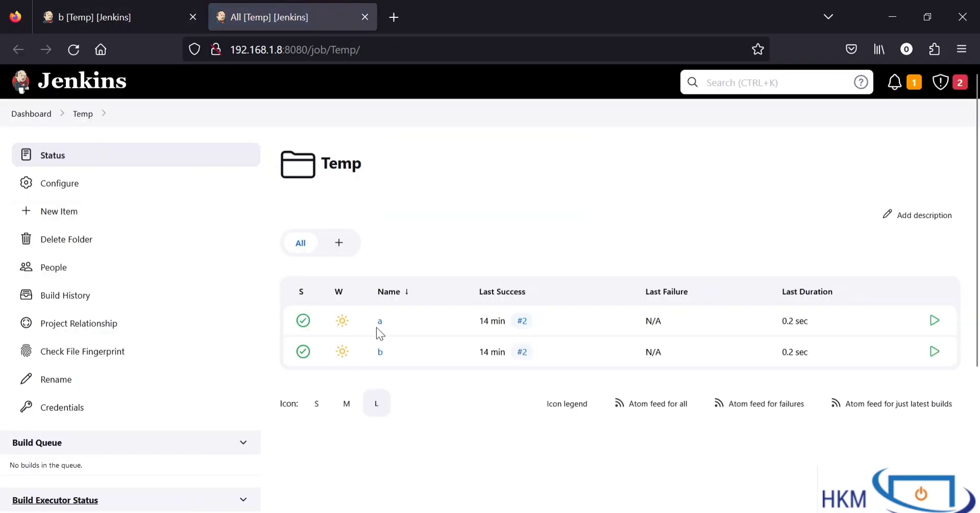
{"action": "left_click", "coordinate": [379, 321]}
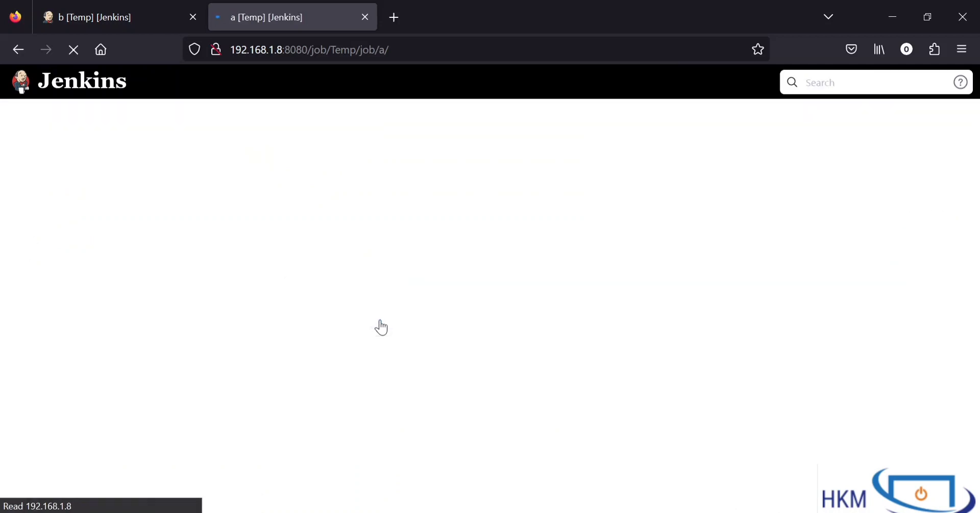
- Examine the Downstream Projects section on project a's page
{"action": "left_click_drag", "start_coordinate": [308, 266], "coordinate": [365, 307]}
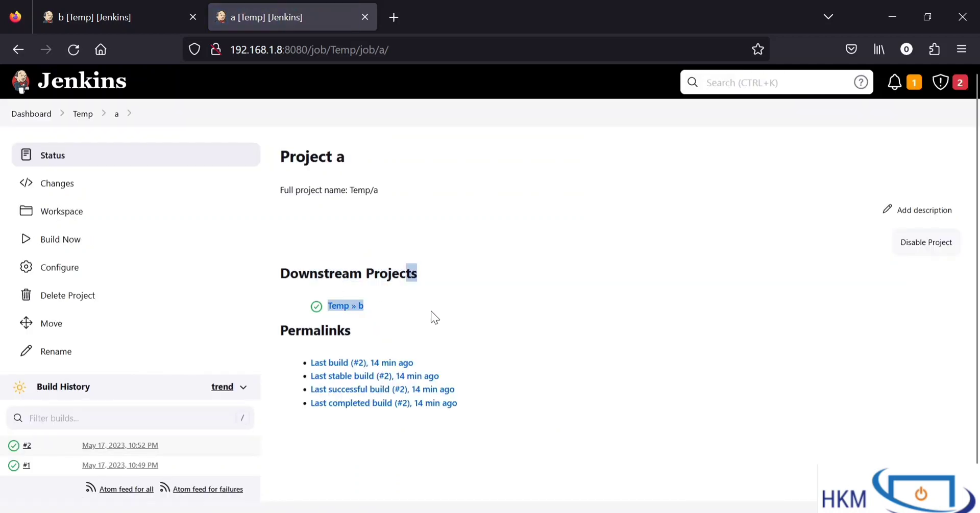
{"action": "left_click", "coordinate": [372, 162]}
{"action": "left_click_drag", "start_coordinate": [350, 161], "coordinate": [274, 164]}
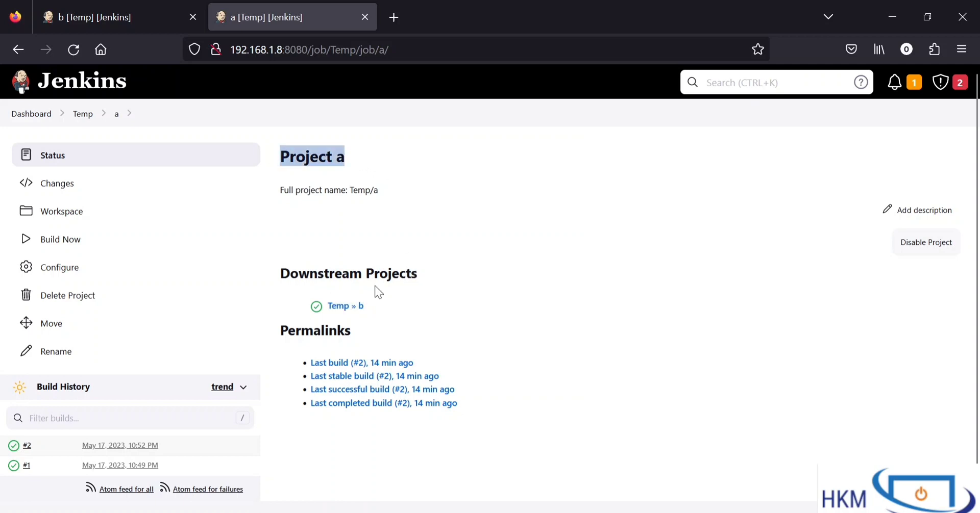
{"action": "left_click_drag", "start_coordinate": [383, 303], "coordinate": [338, 288]}
{"action": "left_click", "coordinate": [337, 284]}
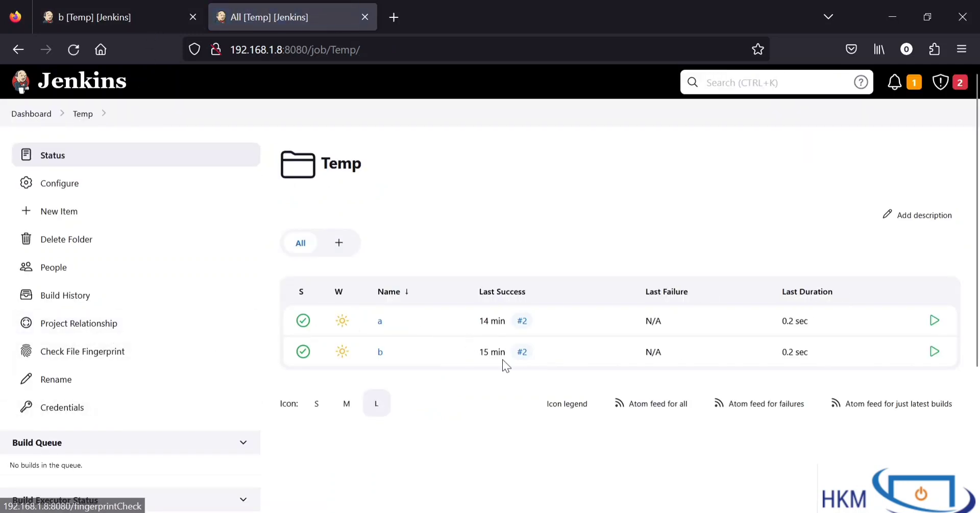
- Start two builds of project a from the Temp folder's job list and check the build queue for project b
{"action": "left_click", "coordinate": [932, 327]}
{"action": "scroll", "coordinate": [524, 442], "scroll_direction": "down", "scroll_amount": 4}
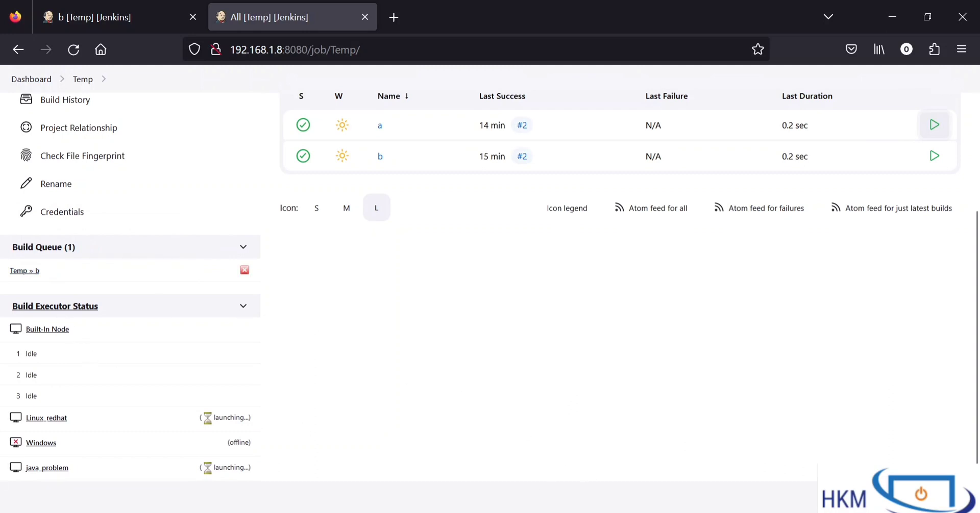
{"action": "left_click", "coordinate": [934, 124]}
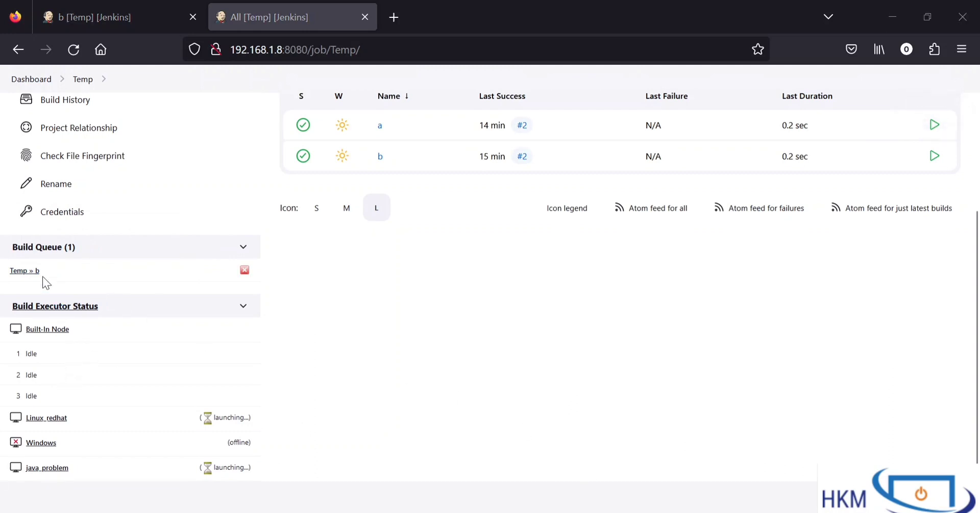
{"action": "left_click_drag", "start_coordinate": [42, 275], "coordinate": [10, 271]}
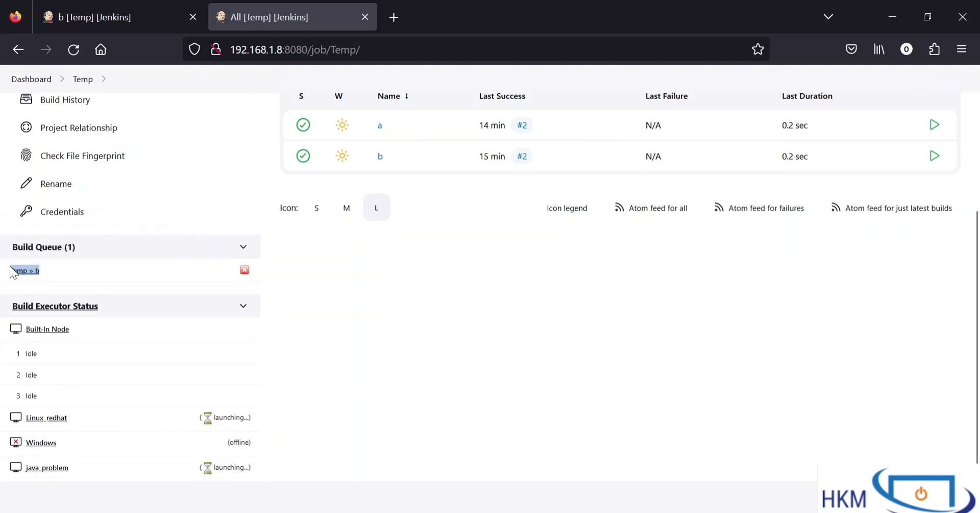
{"action": "scroll", "coordinate": [463, 291], "scroll_direction": "up", "scroll_amount": 1}
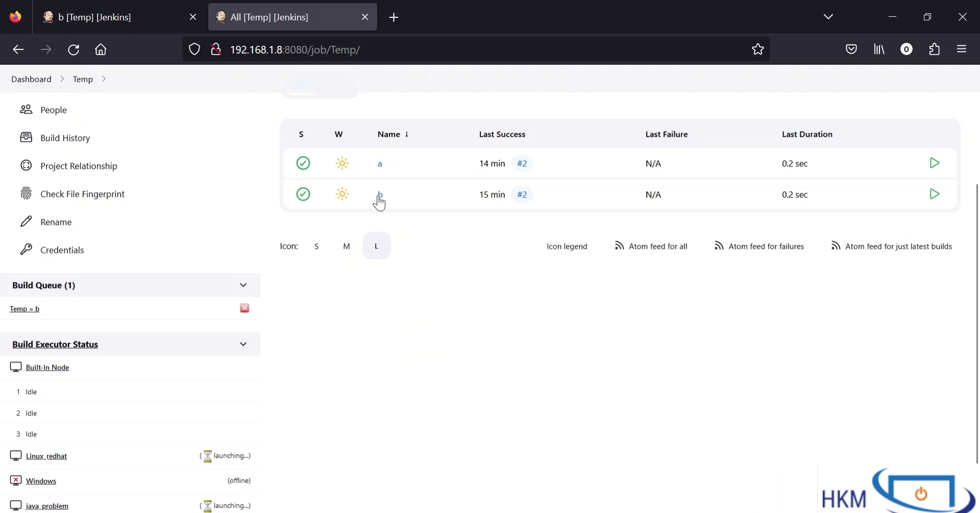
- Open project b in a new browser tab and check its build history for newly triggered builds
{"action": "right_click", "coordinate": [380, 197]}
{"action": "left_click", "coordinate": [396, 207]}
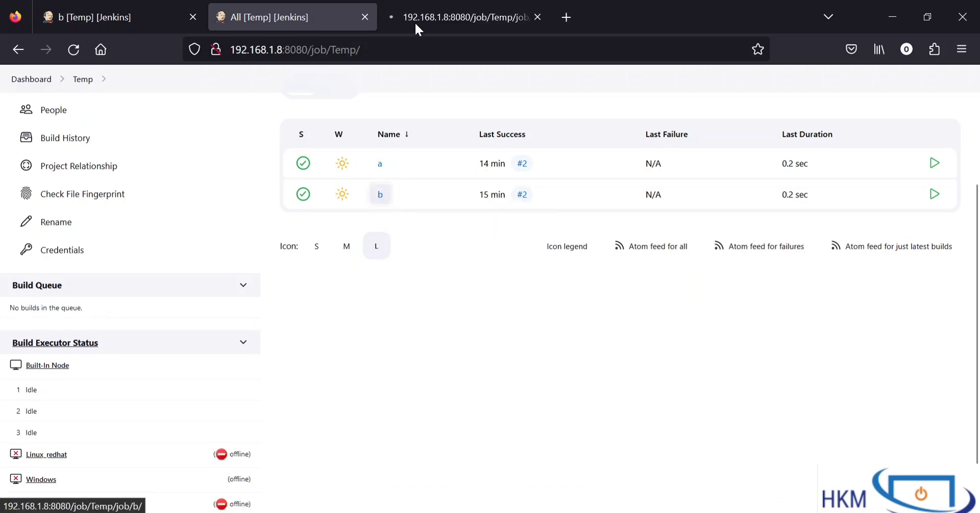
{"action": "left_click", "coordinate": [417, 13]}
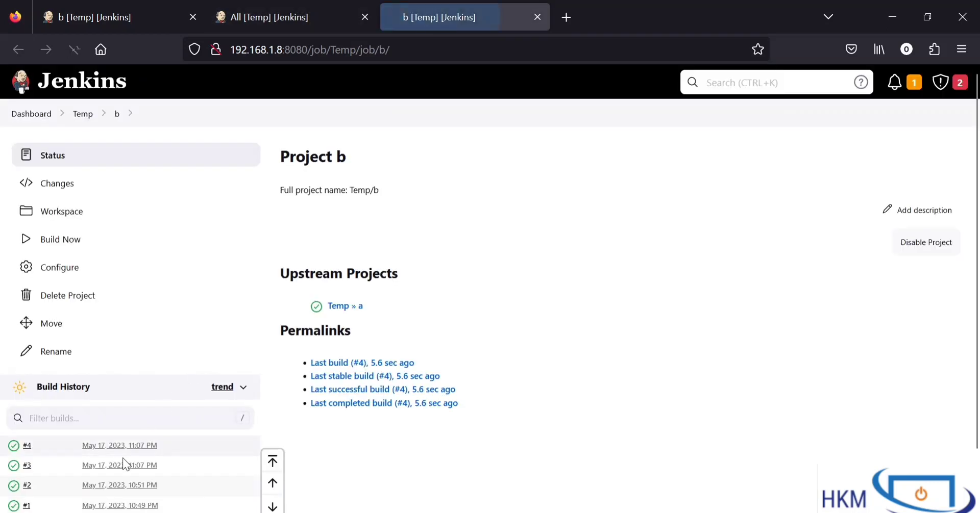
{"action": "scroll", "coordinate": [122, 458], "scroll_direction": "down", "scroll_amount": 2}
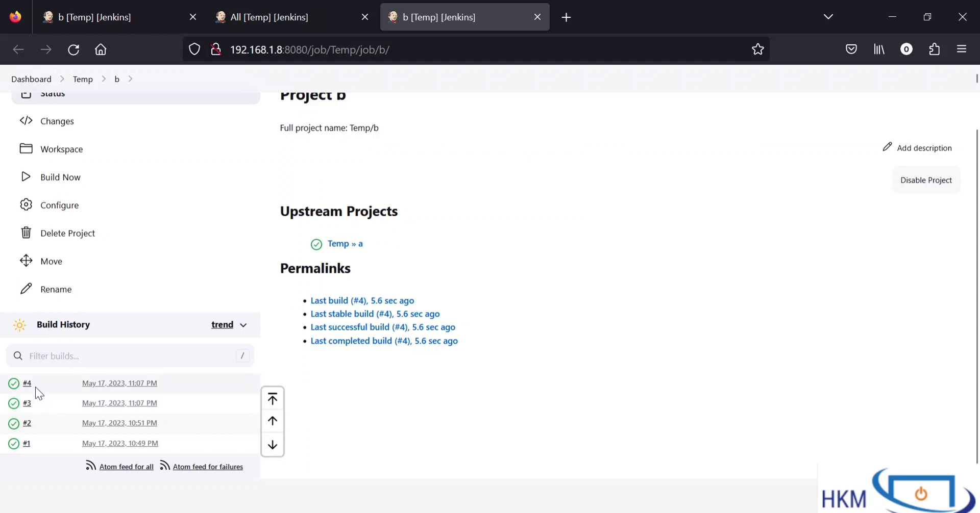
- Start another build of project a from the Temp folder and check project b's build history for the triggered build
{"action": "left_click", "coordinate": [256, 13]}
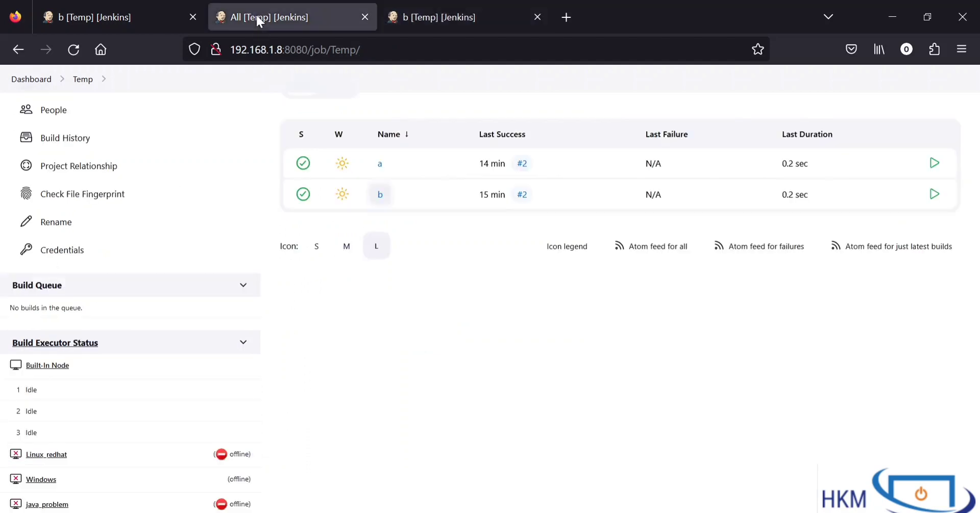
{"action": "left_click", "coordinate": [934, 164]}
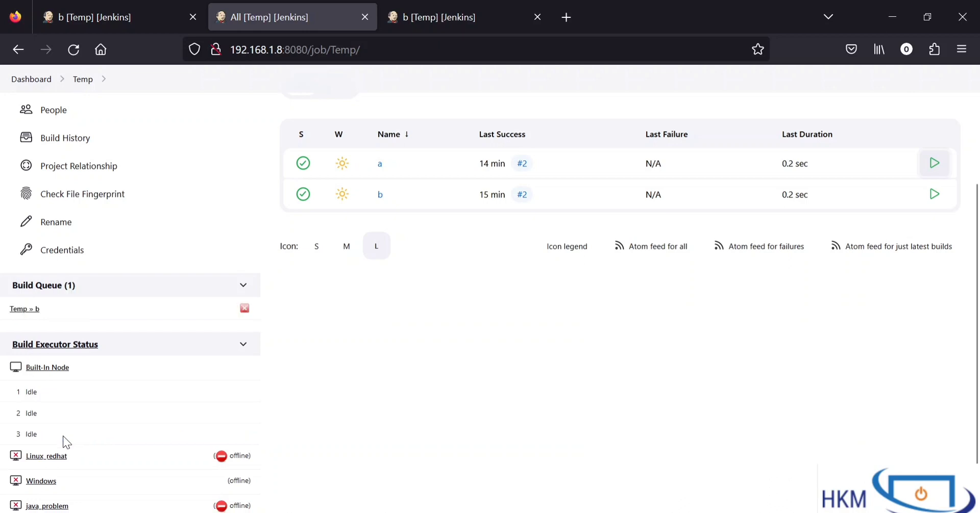
{"action": "left_click", "coordinate": [460, 23]}
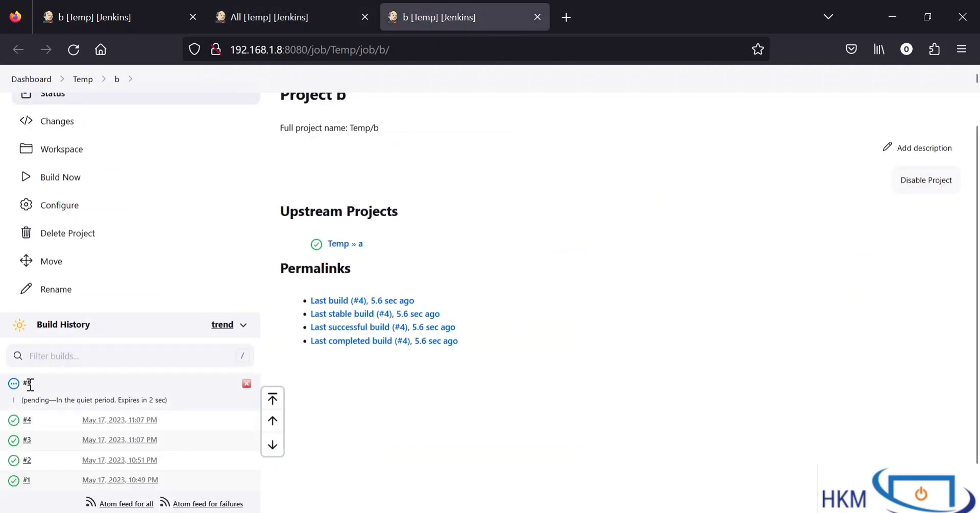
{"action": "left_click_drag", "start_coordinate": [38, 385], "coordinate": [21, 384]}
{"action": "scroll", "coordinate": [486, 415], "scroll_direction": "down", "scroll_amount": 1}
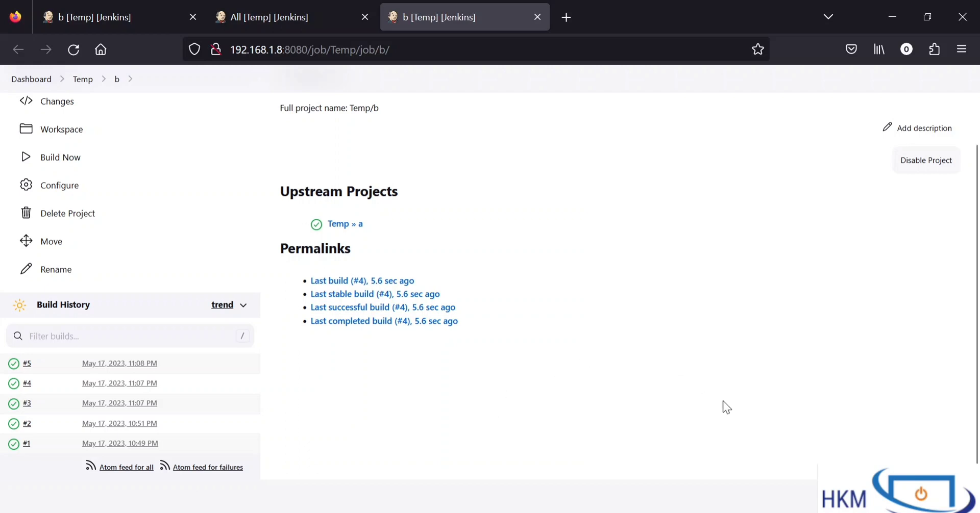
{"action": "scroll", "coordinate": [727, 461], "scroll_direction": "up", "scroll_amount": 2}
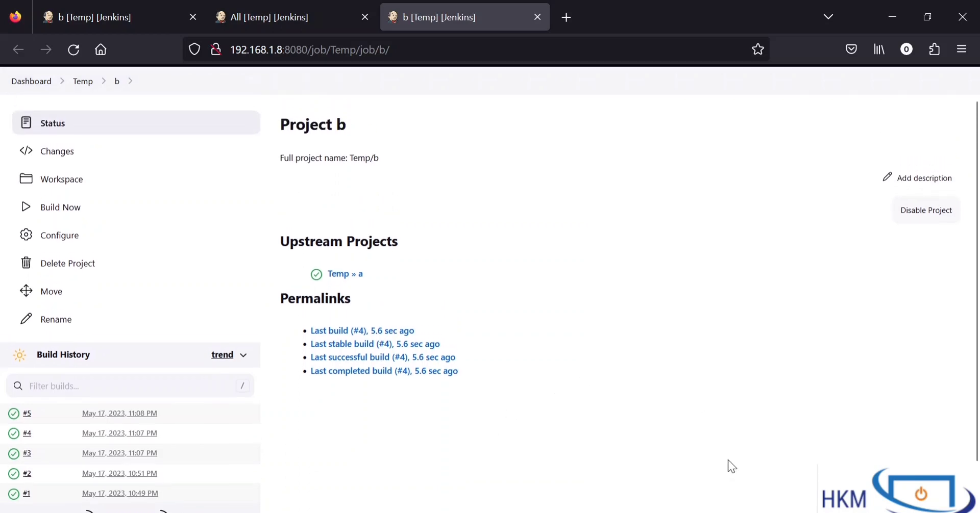
- Open the new view form in the Temp folder and review the available view types, including the pipeline views
{"action": "left_click", "coordinate": [251, 26]}
{"action": "scroll", "coordinate": [355, 292], "scroll_direction": "up", "scroll_amount": 3}
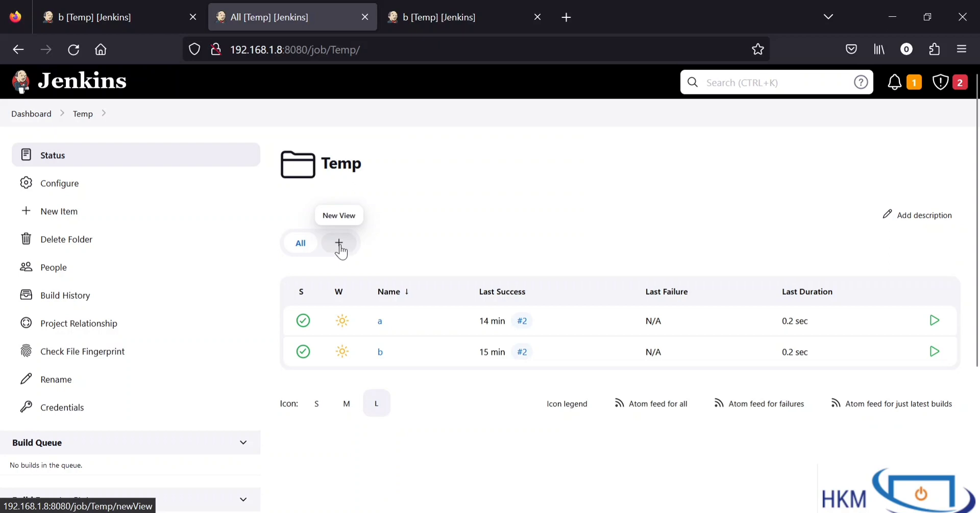
{"action": "left_click", "coordinate": [339, 243]}
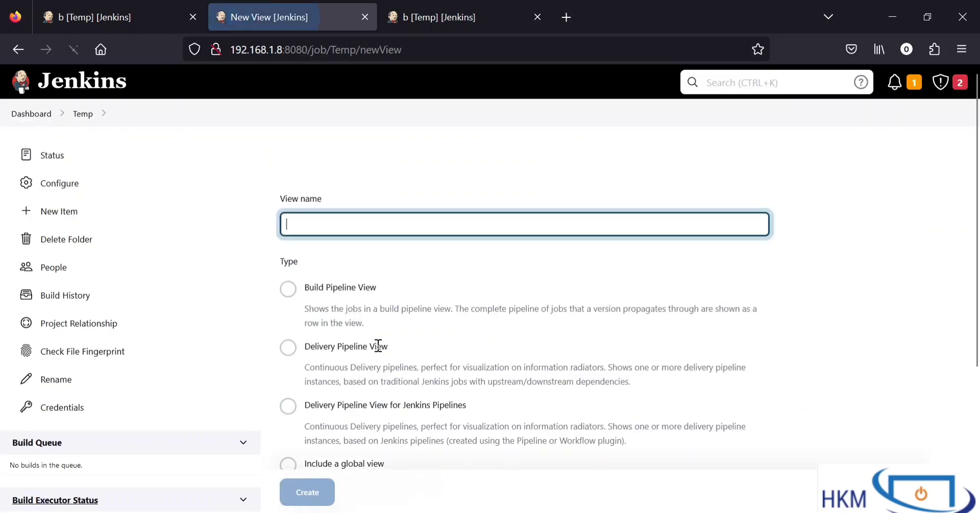
{"action": "scroll", "coordinate": [373, 357], "scroll_direction": "down", "scroll_amount": 1}
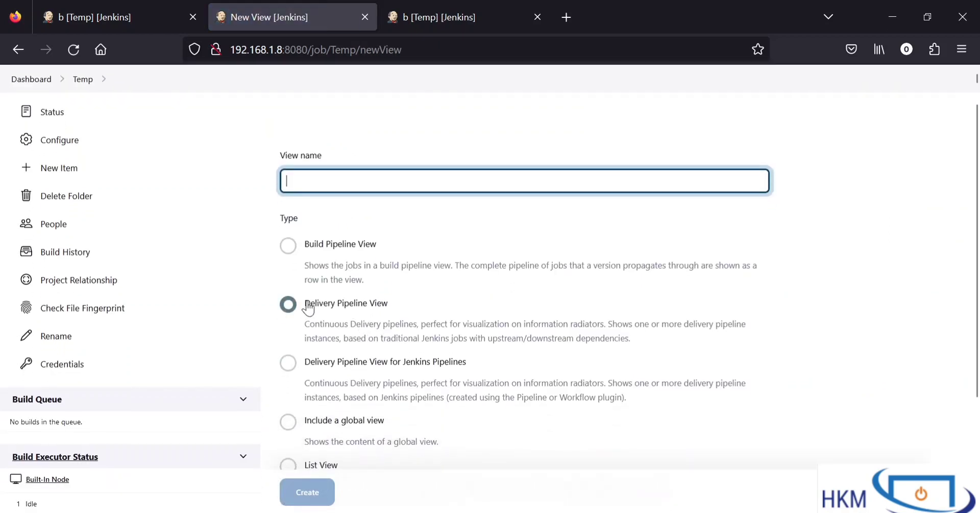
{"action": "scroll", "coordinate": [376, 358], "scroll_direction": "down", "scroll_amount": 2}
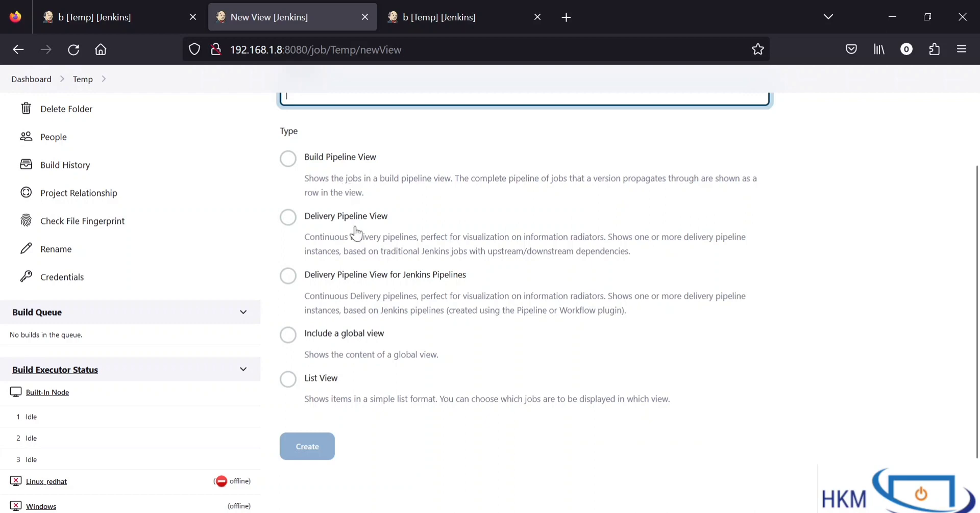
{"action": "scroll", "coordinate": [357, 229], "scroll_direction": "up", "scroll_amount": 3}
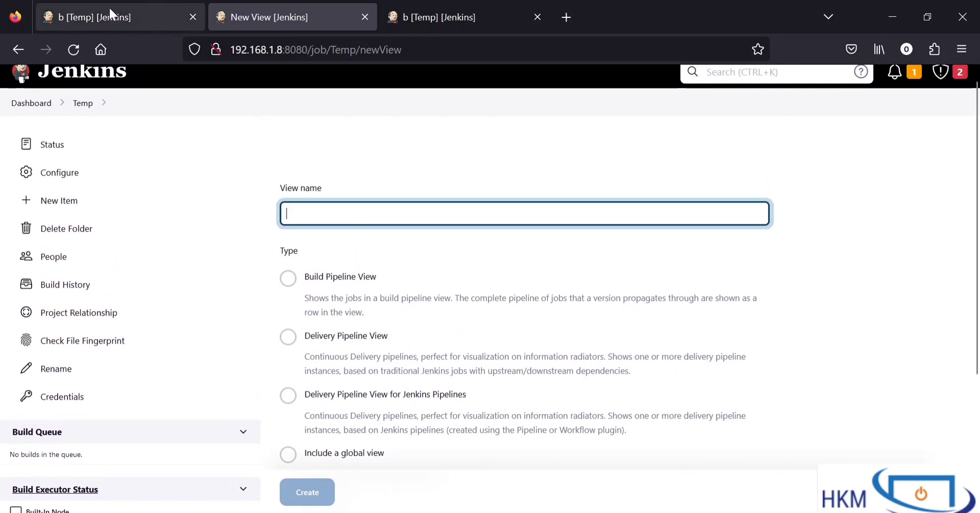
- Open the list of installed plugins in the Jenkins plugin manager, using the browser tab that shows project b
{"action": "left_click", "coordinate": [108, 17]}
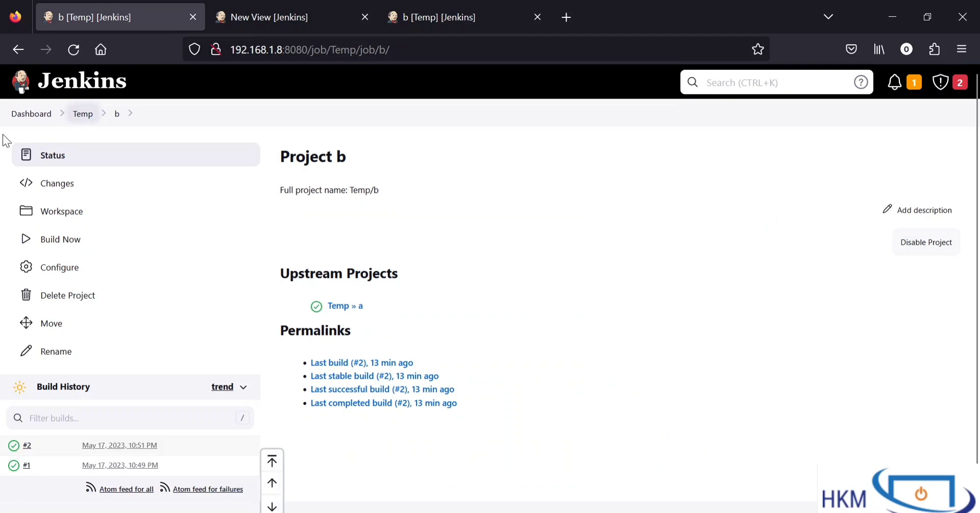
{"action": "left_click", "coordinate": [30, 114]}
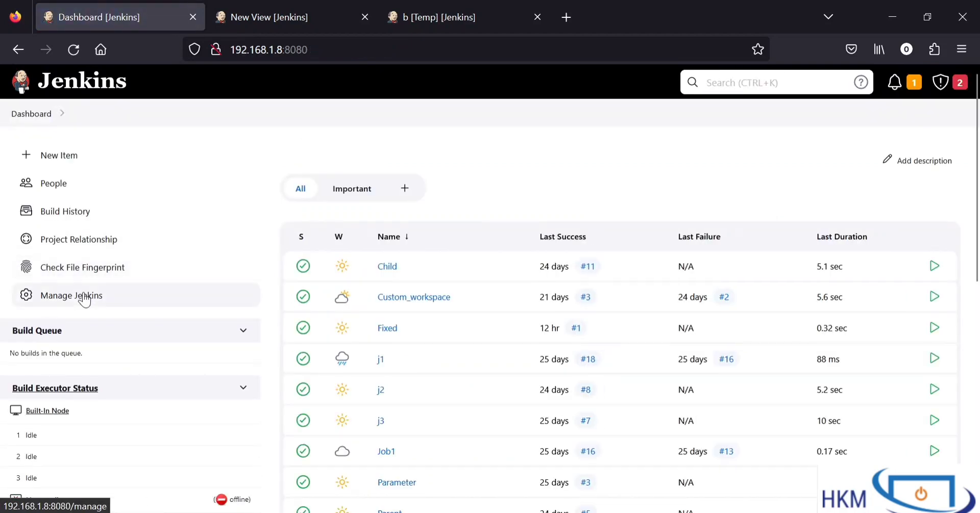
{"action": "left_click", "coordinate": [85, 301]}
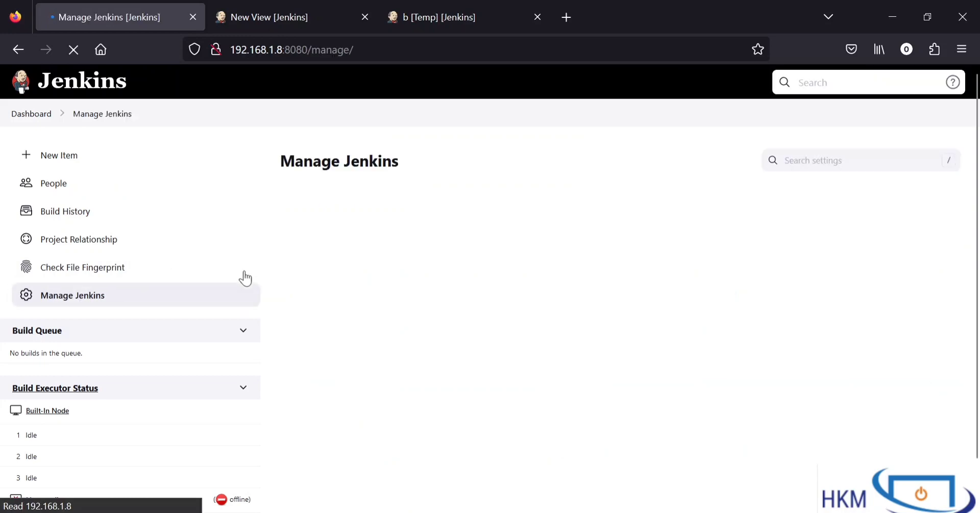
{"action": "scroll", "coordinate": [423, 352], "scroll_direction": "down", "scroll_amount": 6}
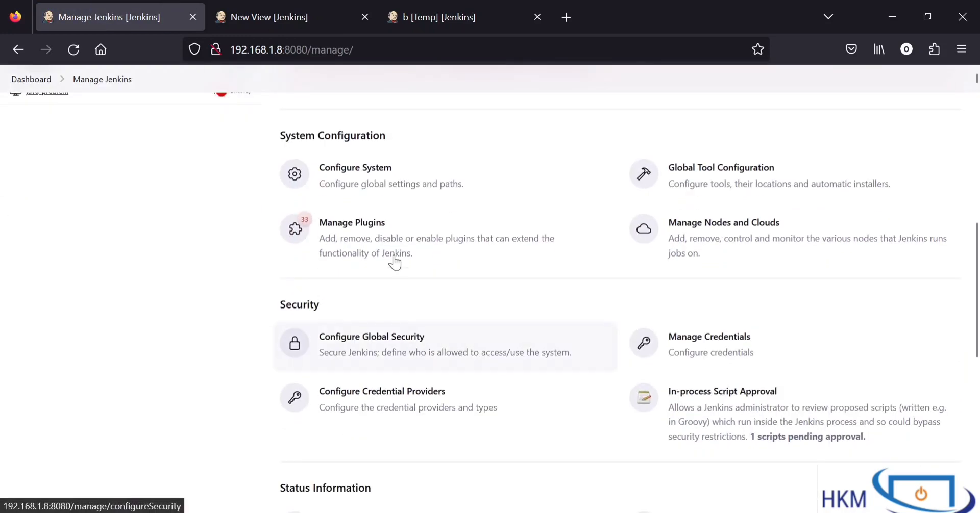
{"action": "left_click", "coordinate": [389, 243]}
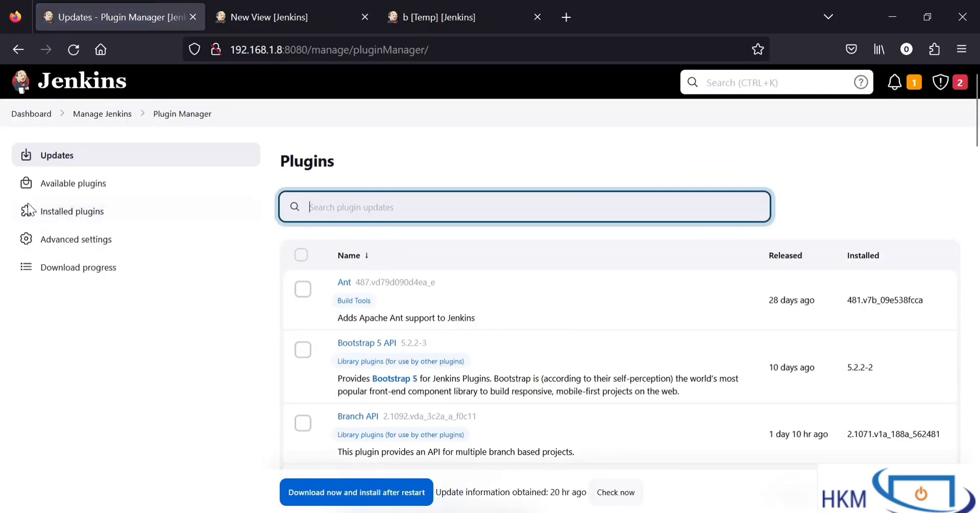
{"action": "left_click", "coordinate": [55, 213]}
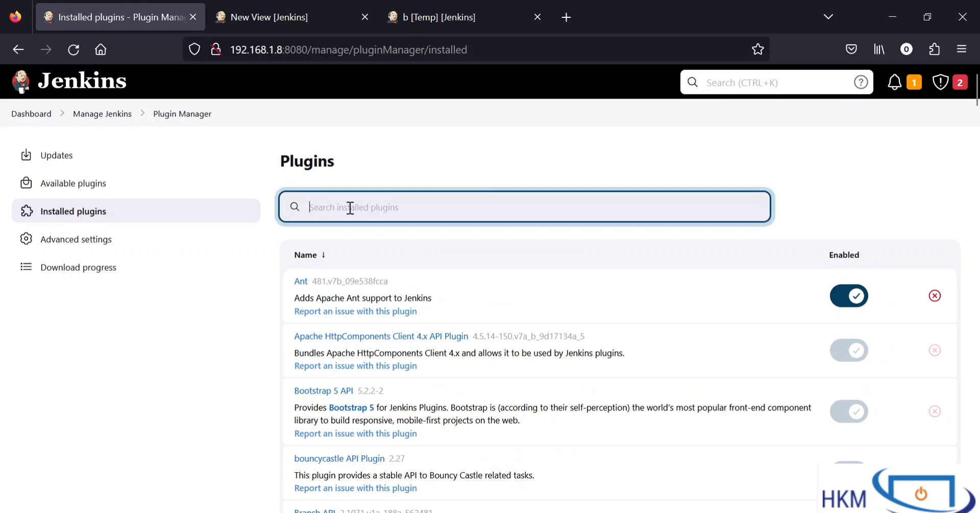
- Search the installed plugins for "build" and "del" to check for the Build Pipeline and Delivery Pipeline plugins
{"action": "type", "text": "build"}
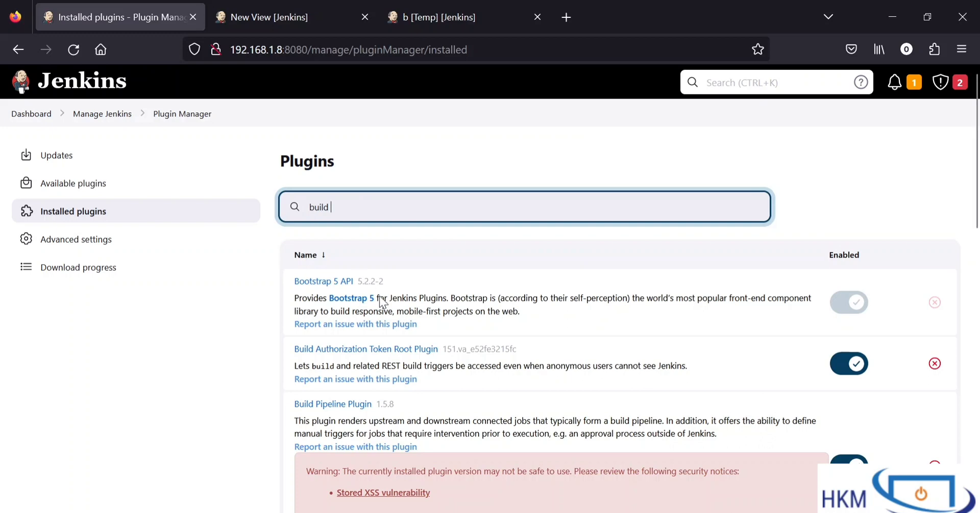
{"action": "scroll", "coordinate": [586, 384], "scroll_direction": "down", "scroll_amount": 2}
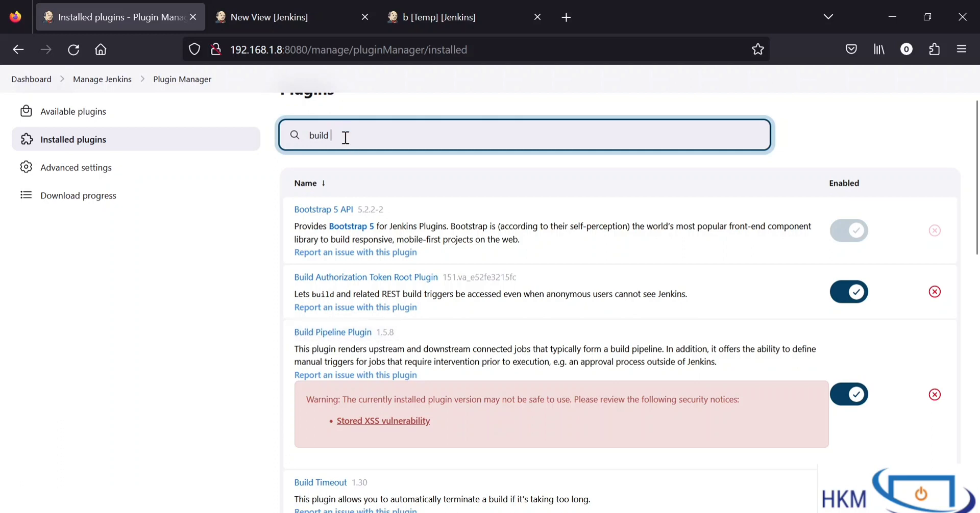
{"action": "left_click_drag", "start_coordinate": [345, 138], "coordinate": [271, 137]}
{"action": "type", "text": "del"}
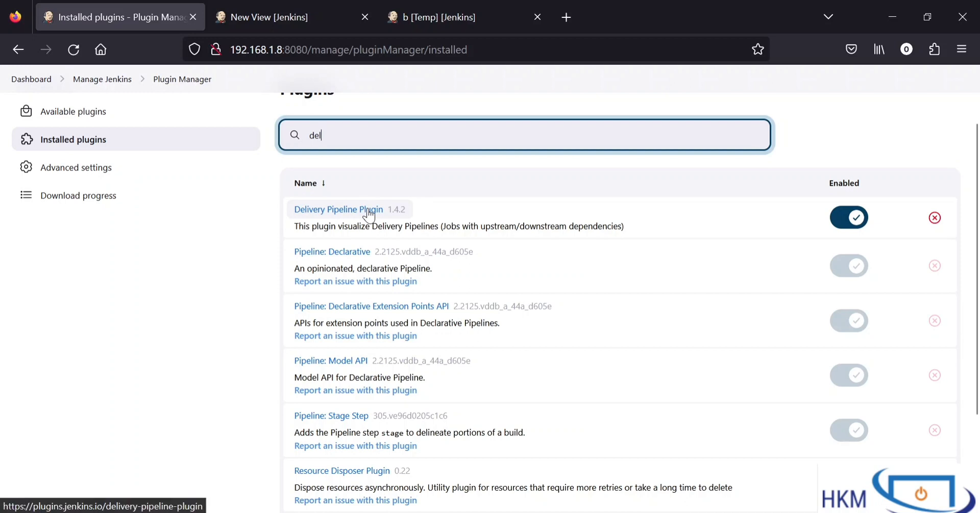
- Create a Delivery Pipeline View named "job" in the Temp folder
{"action": "left_click", "coordinate": [308, 15]}
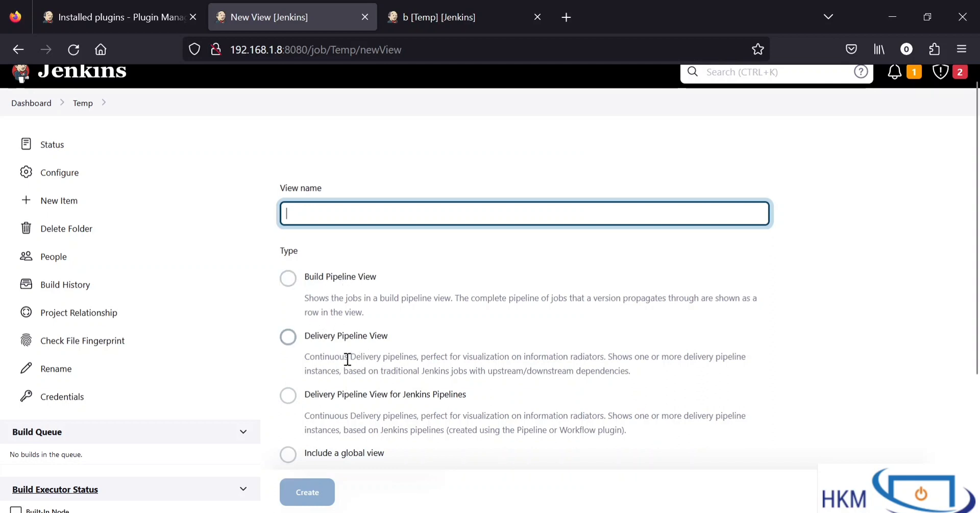
{"action": "left_click", "coordinate": [341, 342]}
{"action": "left_click", "coordinate": [289, 341]}
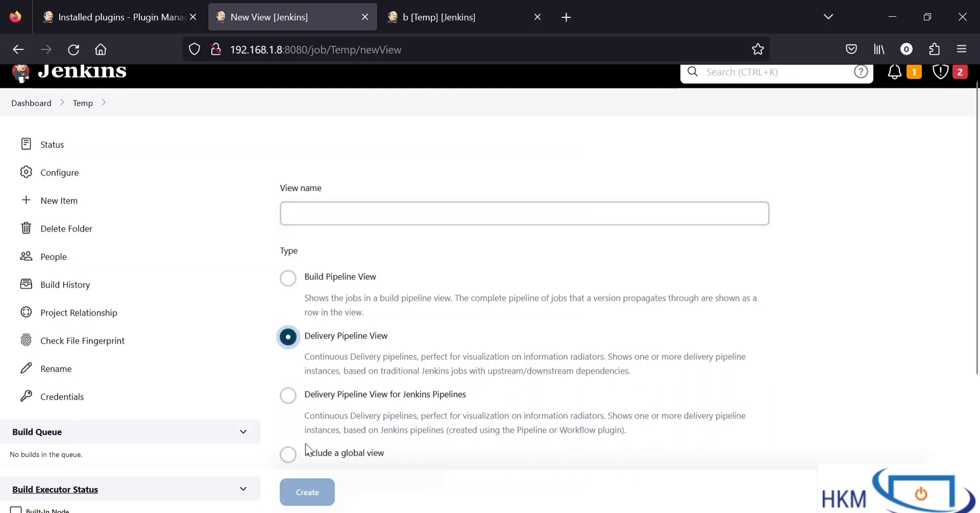
{"action": "scroll", "coordinate": [373, 410], "scroll_direction": "down", "scroll_amount": 2}
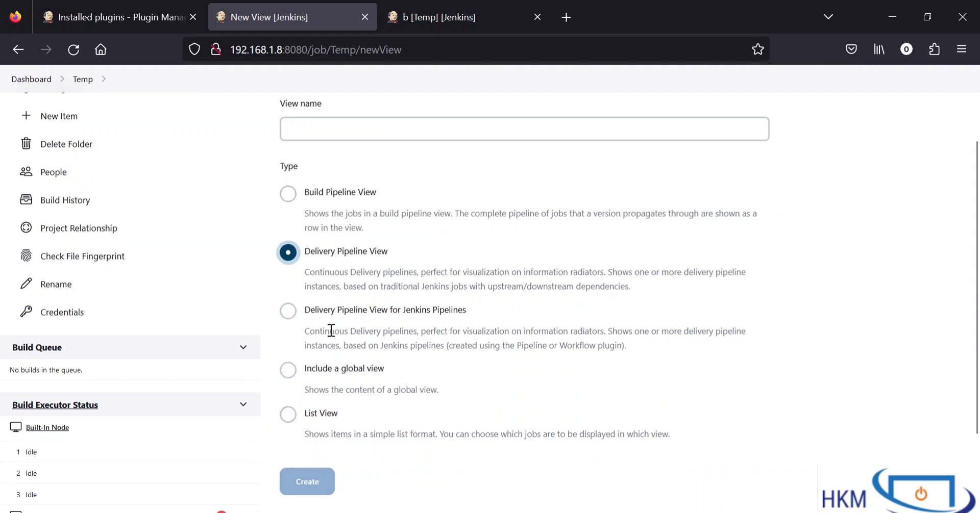
{"action": "scroll", "coordinate": [329, 306], "scroll_direction": "up", "scroll_amount": 1}
{"action": "left_click", "coordinate": [355, 162]}
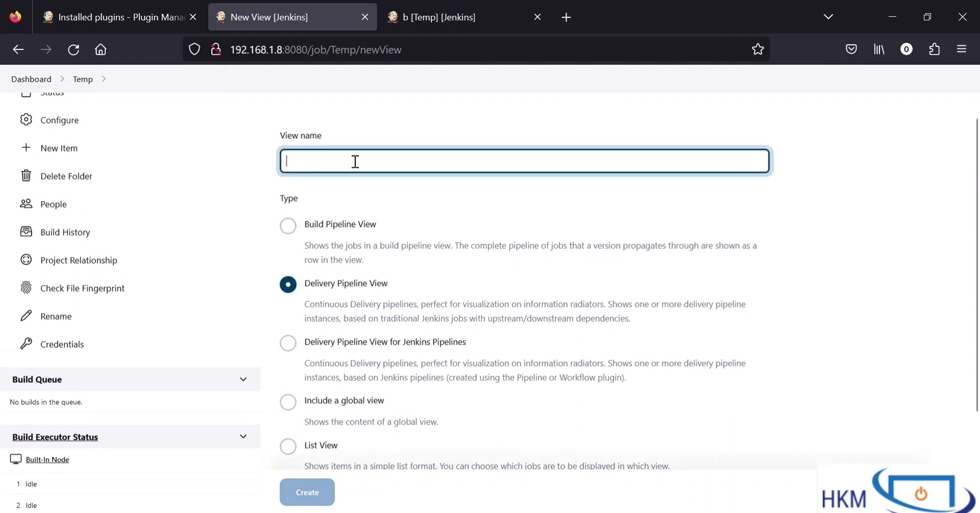
{"action": "type", "text": "job"}
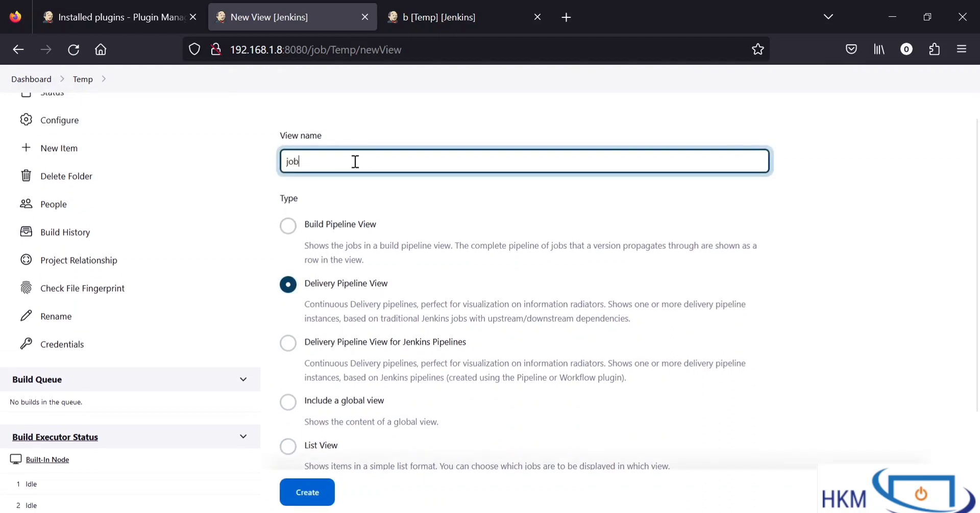
{"action": "left_click", "coordinate": [327, 492]}
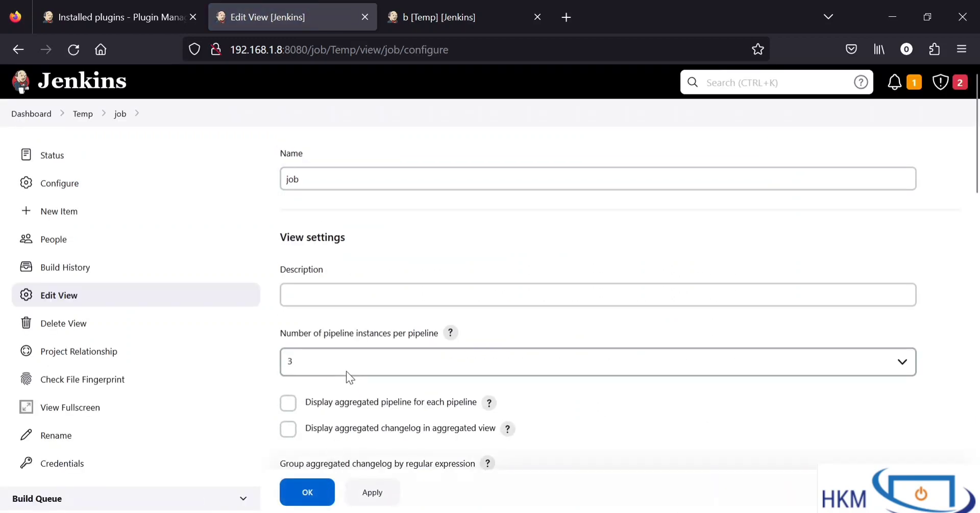
- Enable rebuild and the display of total build time in the view's settings
{"action": "scroll", "coordinate": [343, 369], "scroll_direction": "down", "scroll_amount": 3}
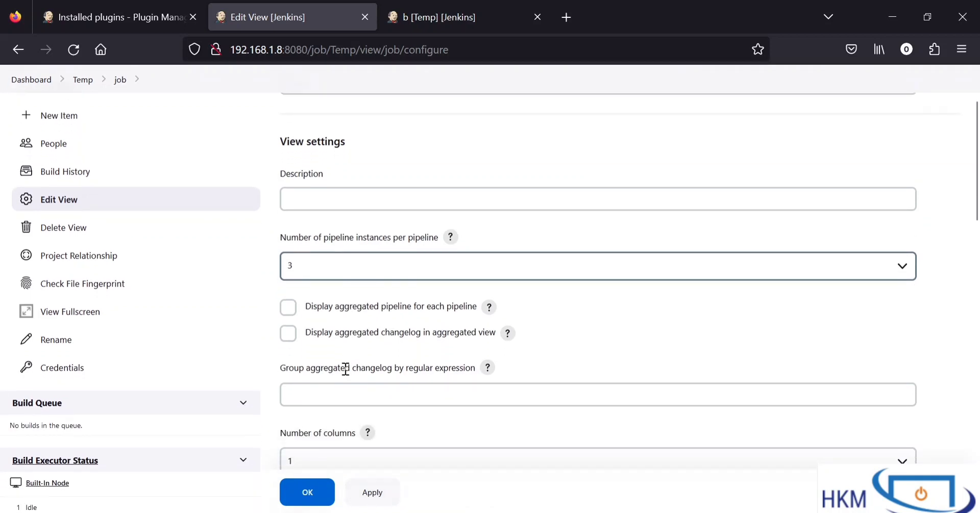
{"action": "scroll", "coordinate": [361, 295], "scroll_direction": "down", "scroll_amount": 5}
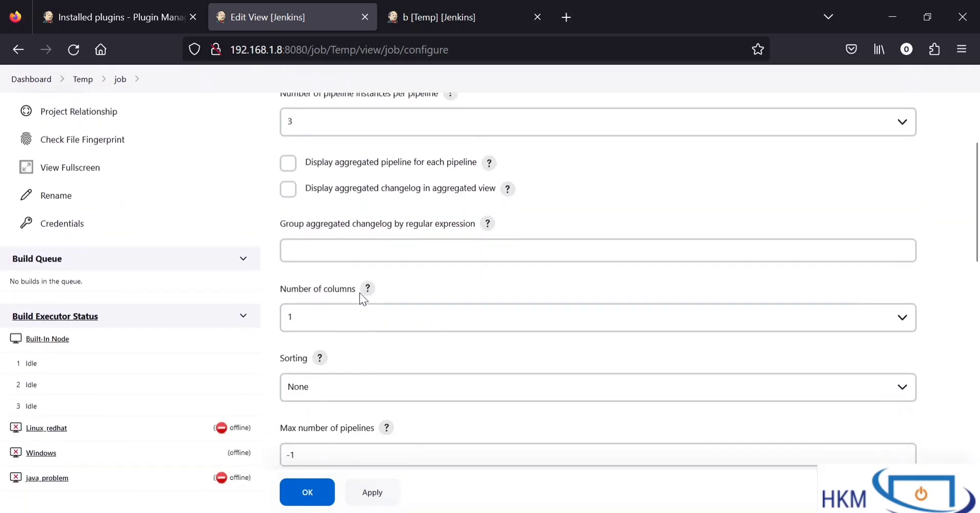
{"action": "scroll", "coordinate": [351, 302], "scroll_direction": "down", "scroll_amount": 3}
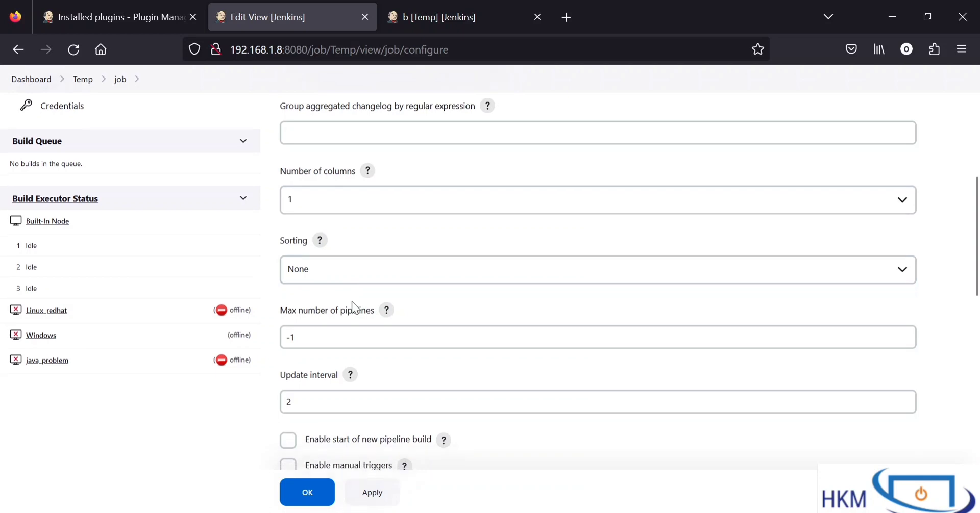
{"action": "scroll", "coordinate": [352, 301], "scroll_direction": "down", "scroll_amount": 2}
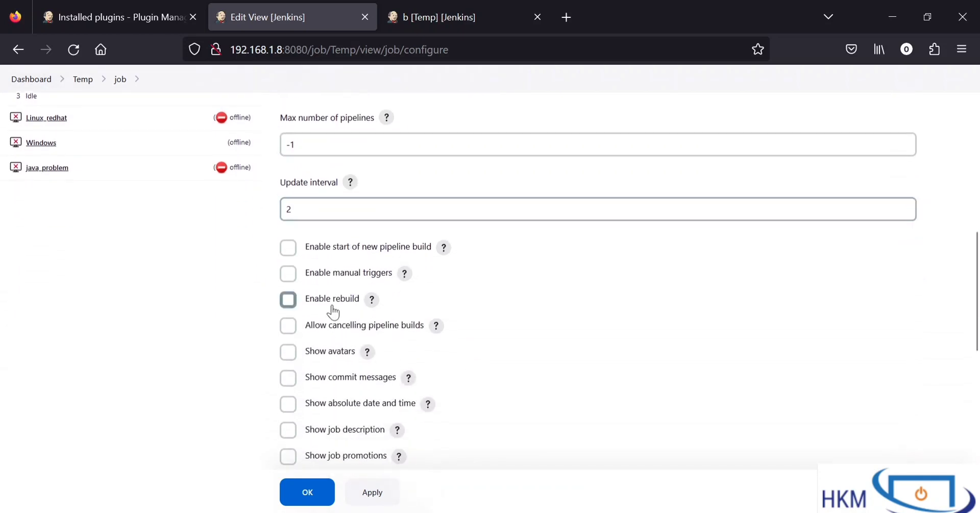
{"action": "scroll", "coordinate": [500, 317], "scroll_direction": "down", "scroll_amount": 3}
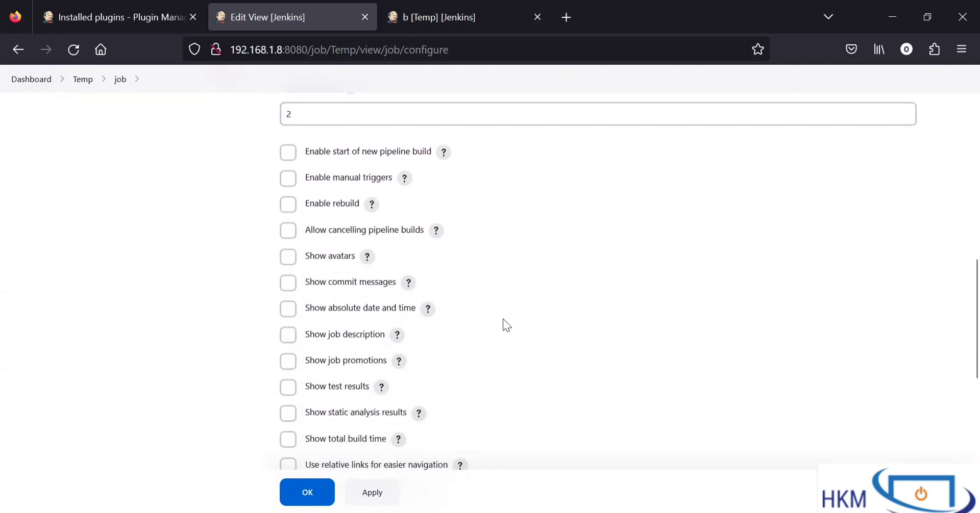
{"action": "scroll", "coordinate": [503, 319], "scroll_direction": "down", "scroll_amount": 1}
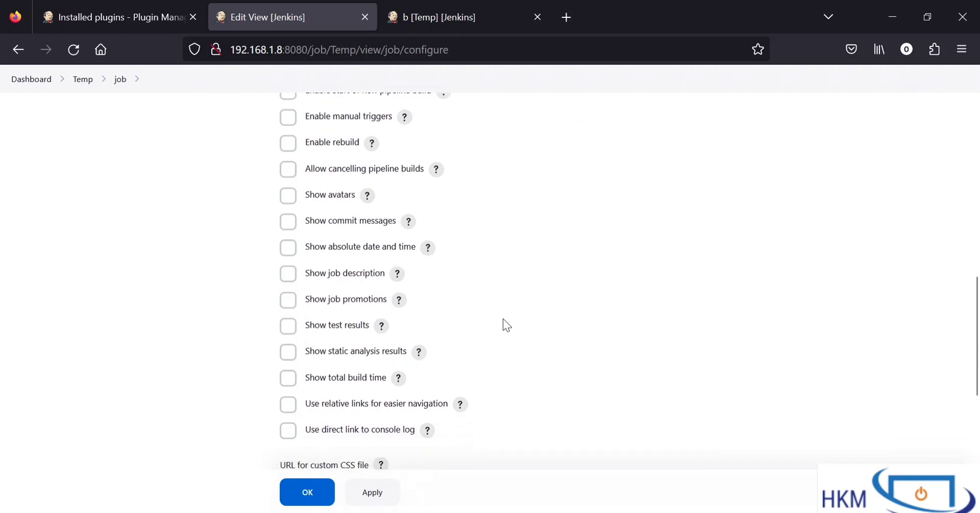
{"action": "scroll", "coordinate": [503, 319], "scroll_direction": "up", "scroll_amount": 1}
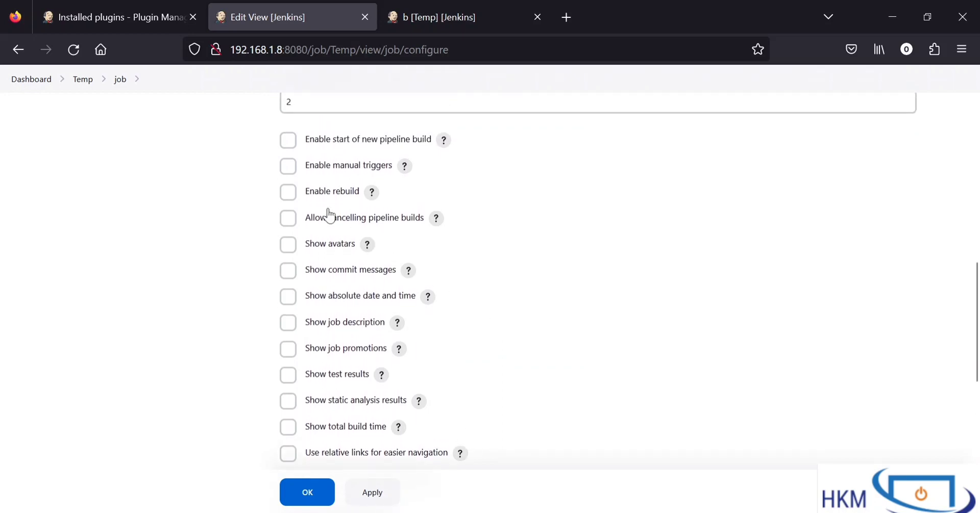
{"action": "left_click", "coordinate": [287, 194]}
{"action": "scroll", "coordinate": [526, 305], "scroll_direction": "down", "scroll_amount": 1}
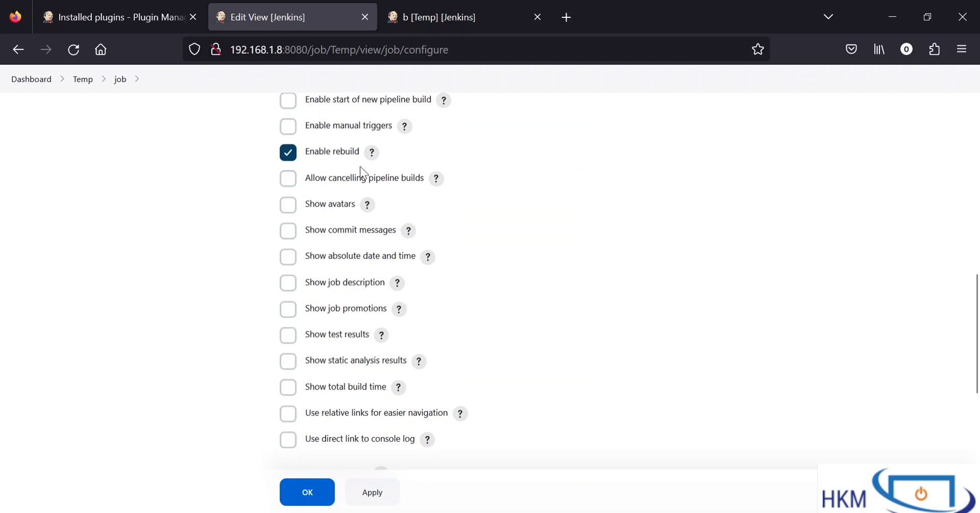
{"action": "scroll", "coordinate": [359, 166], "scroll_direction": "up", "scroll_amount": 1}
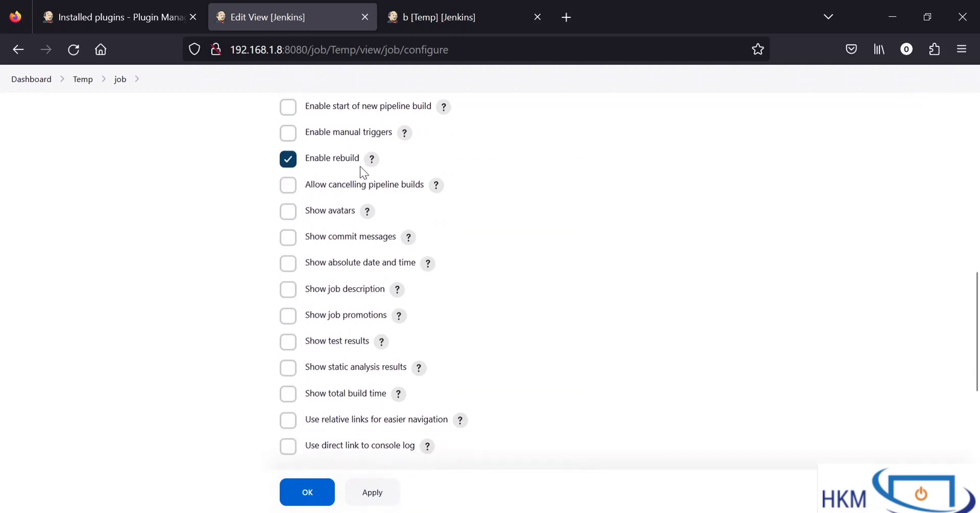
{"action": "left_click", "coordinate": [288, 395]}
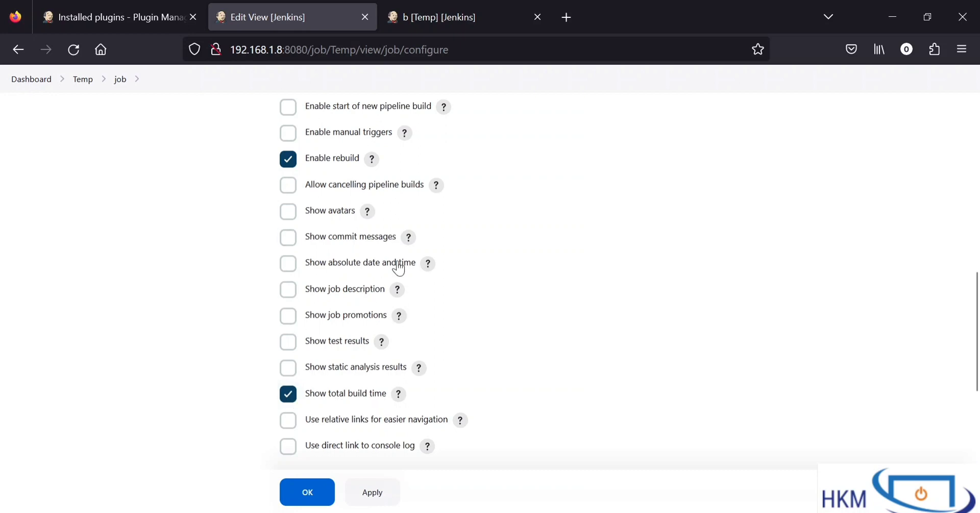
- Add a pipeline component to the view with Temp » a as its initial job
{"action": "scroll", "coordinate": [563, 306], "scroll_direction": "down", "scroll_amount": 5}
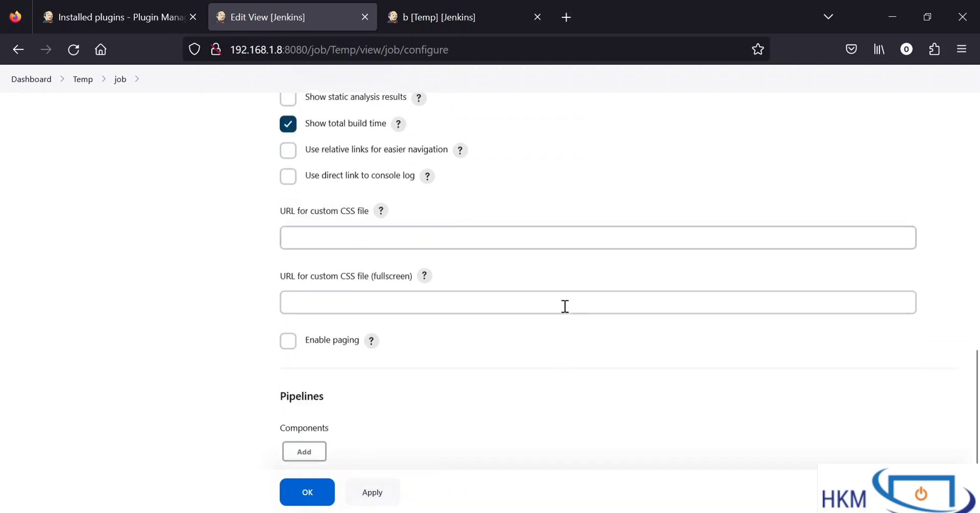
{"action": "left_click", "coordinate": [565, 306]}
{"action": "scroll", "coordinate": [564, 306], "scroll_direction": "down", "scroll_amount": 2}
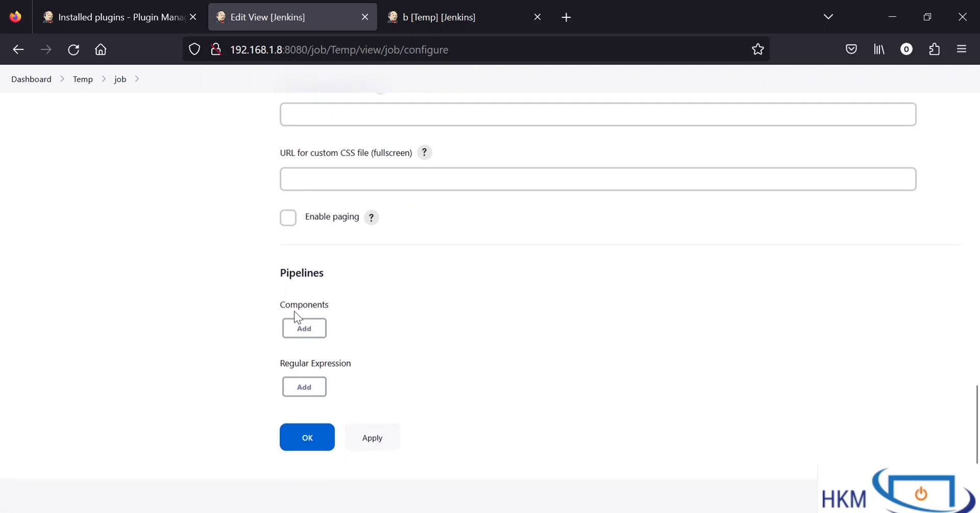
{"action": "left_click_drag", "start_coordinate": [287, 273], "coordinate": [323, 279]}
{"action": "left_click", "coordinate": [304, 330]}
{"action": "scroll", "coordinate": [384, 347], "scroll_direction": "down", "scroll_amount": 2}
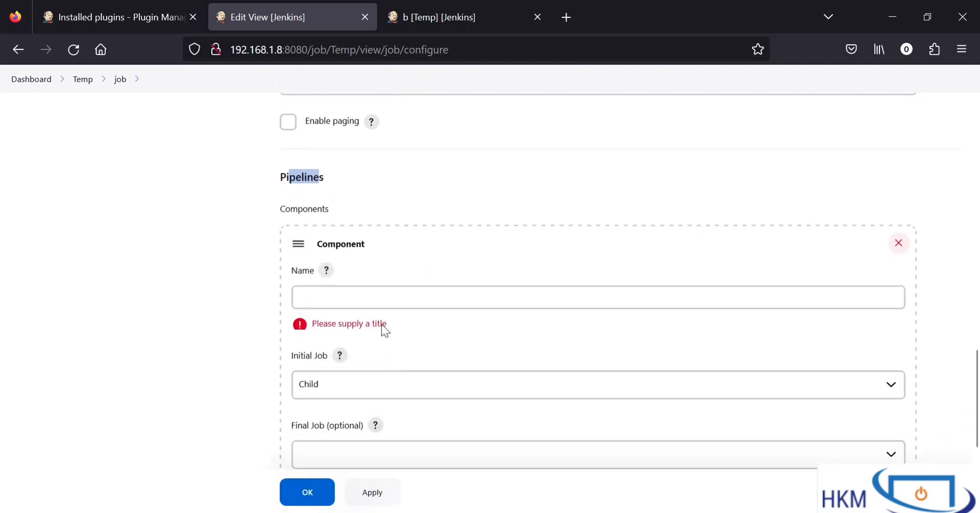
{"action": "scroll", "coordinate": [397, 290], "scroll_direction": "down", "scroll_amount": 1}
{"action": "scroll", "coordinate": [397, 289], "scroll_direction": "down", "scroll_amount": 1}
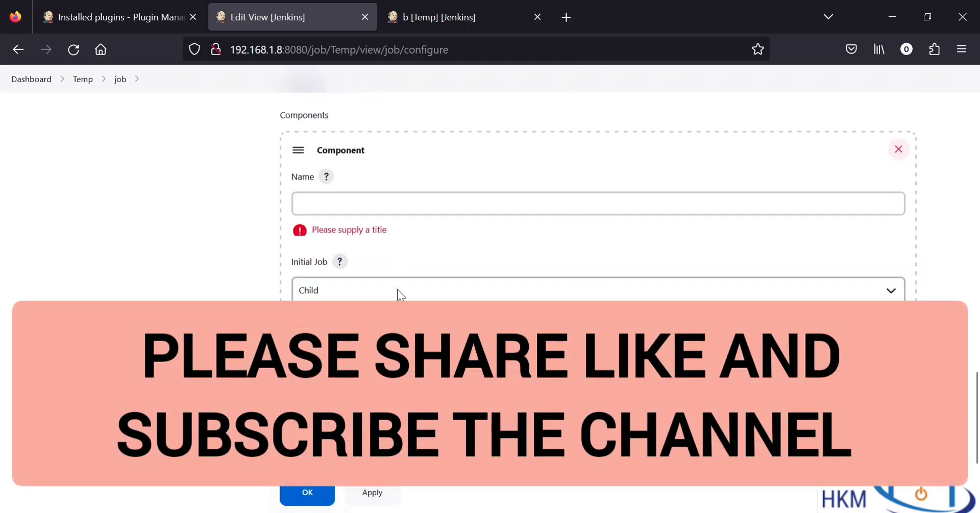
{"action": "left_click", "coordinate": [343, 288]}
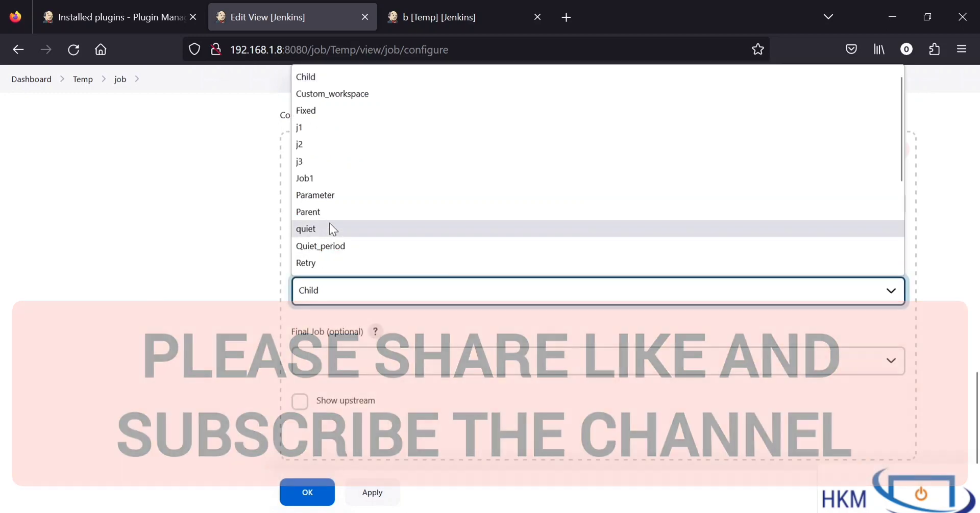
{"action": "scroll", "coordinate": [329, 220], "scroll_direction": "down", "scroll_amount": 3}
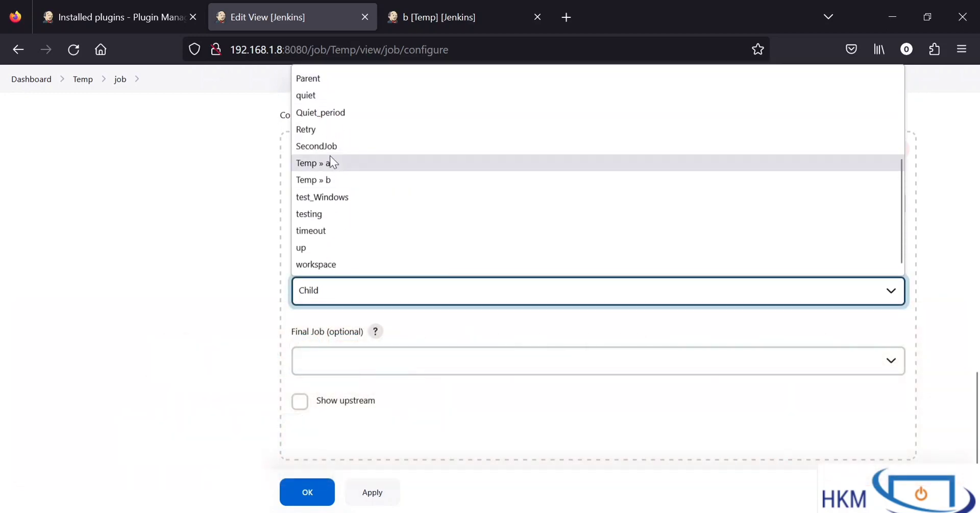
{"action": "left_click", "coordinate": [332, 164]}
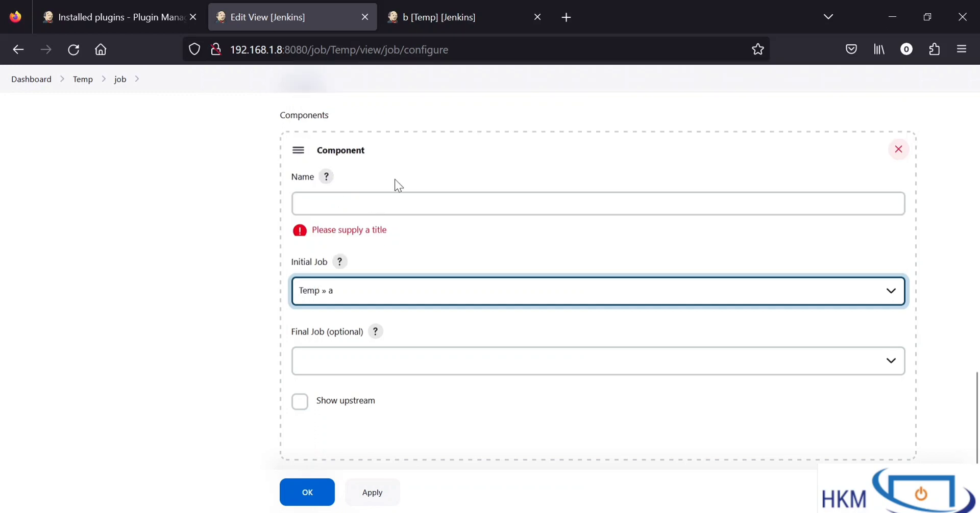
- Name the pipeline component "Upstream" and save the view configuration
{"action": "left_click", "coordinate": [389, 192]}
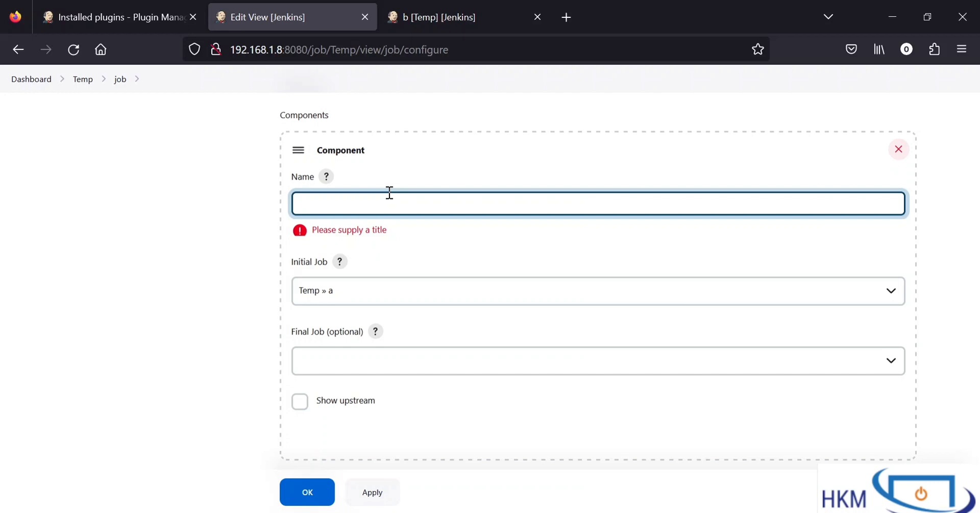
{"action": "type", "text": "Upstream"}
{"action": "left_click", "coordinate": [433, 246]}
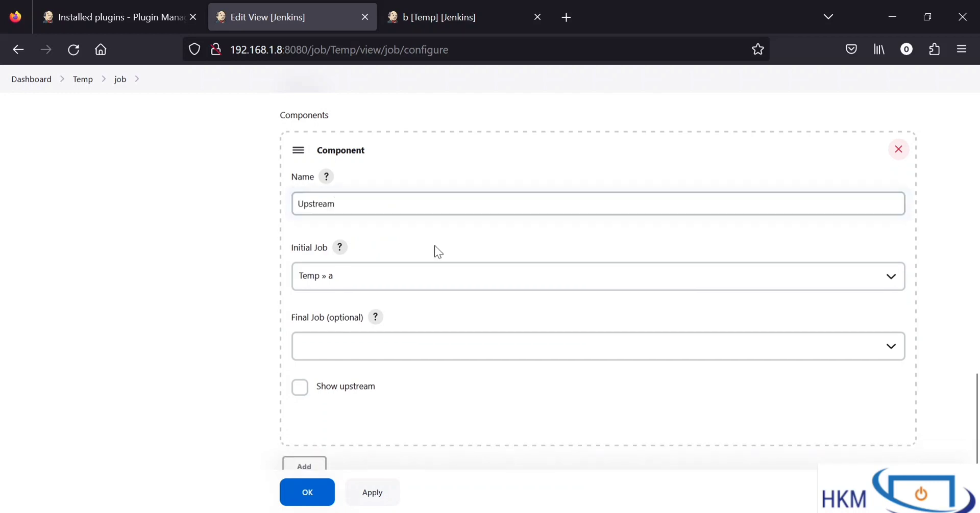
{"action": "scroll", "coordinate": [434, 246], "scroll_direction": "down", "scroll_amount": 1}
{"action": "left_click", "coordinate": [313, 490]}
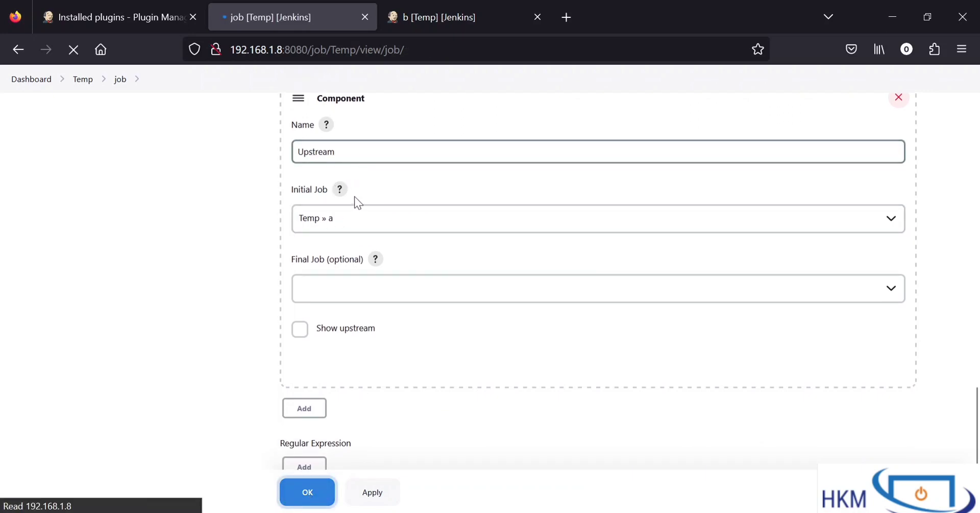
- Review the chained runs in the delivery pipeline view and rebuild job b of pipeline run #4
{"action": "scroll", "coordinate": [411, 366], "scroll_direction": "down", "scroll_amount": 5}
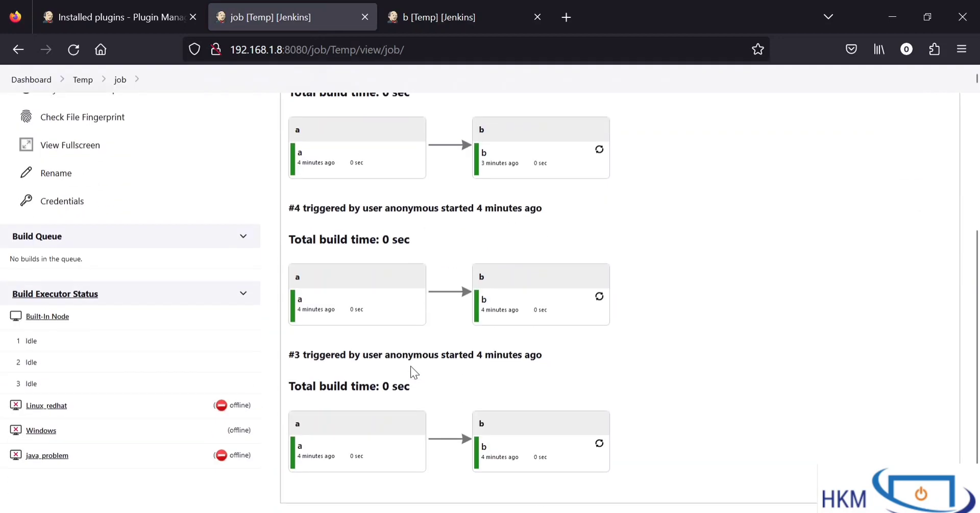
{"action": "scroll", "coordinate": [410, 366], "scroll_direction": "up", "scroll_amount": 3}
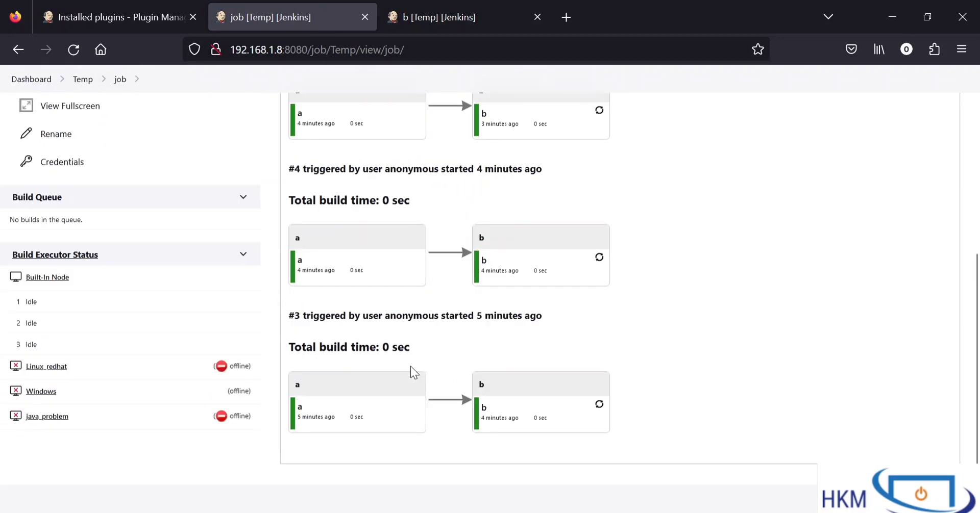
{"action": "left_click_drag", "start_coordinate": [308, 134], "coordinate": [437, 153]}
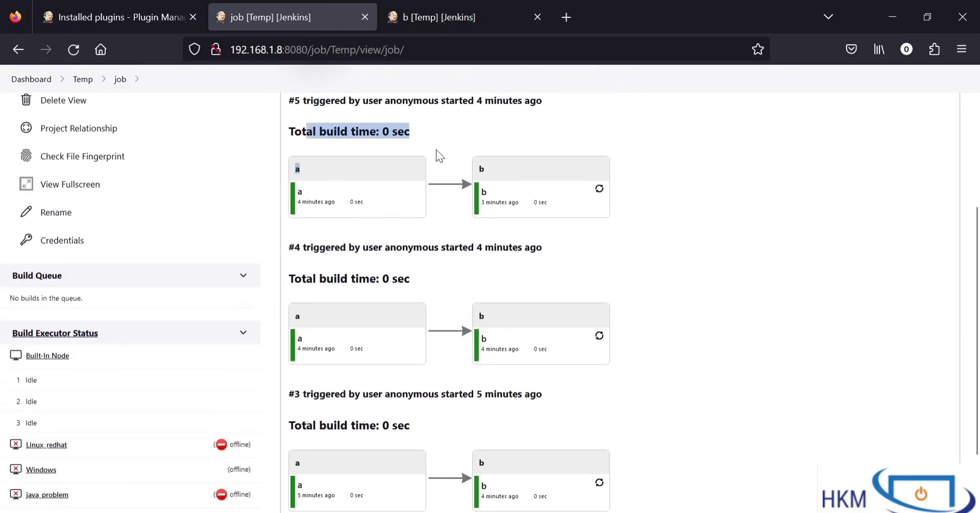
{"action": "left_click", "coordinate": [412, 139]}
{"action": "scroll", "coordinate": [412, 140], "scroll_direction": "up", "scroll_amount": 3}
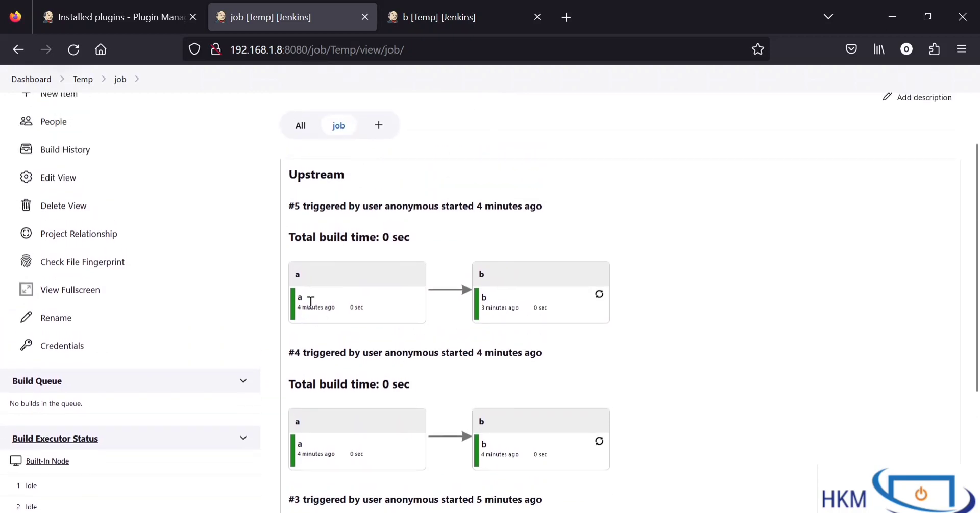
{"action": "scroll", "coordinate": [519, 317], "scroll_direction": "down", "scroll_amount": 2}
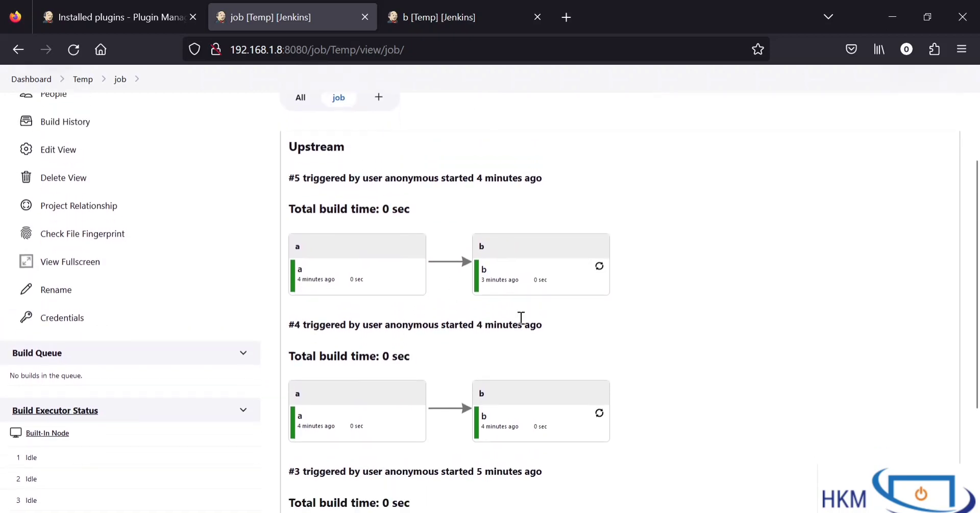
{"action": "left_click", "coordinate": [599, 381]}
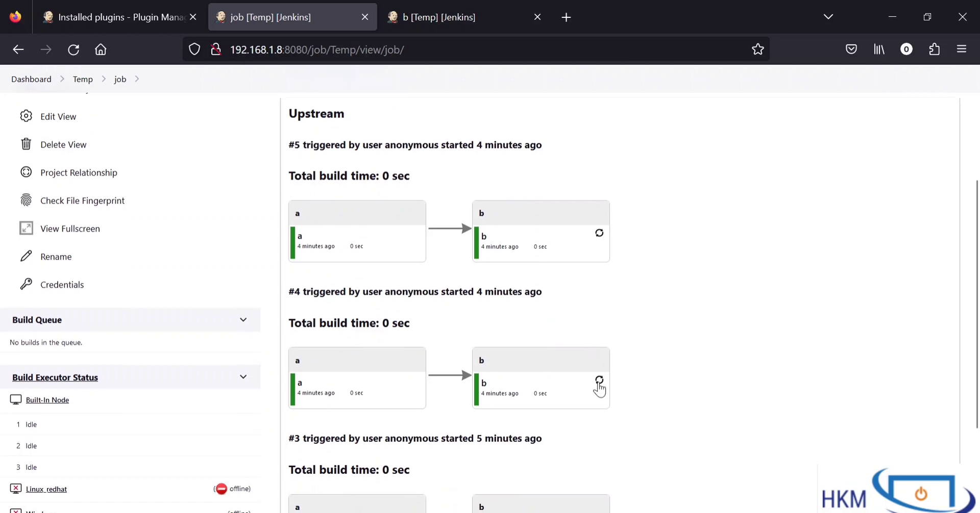
- Check the progress of the rebuilt job b in pipeline run #4
{"action": "scroll", "coordinate": [598, 381], "scroll_direction": "down", "scroll_amount": 1}
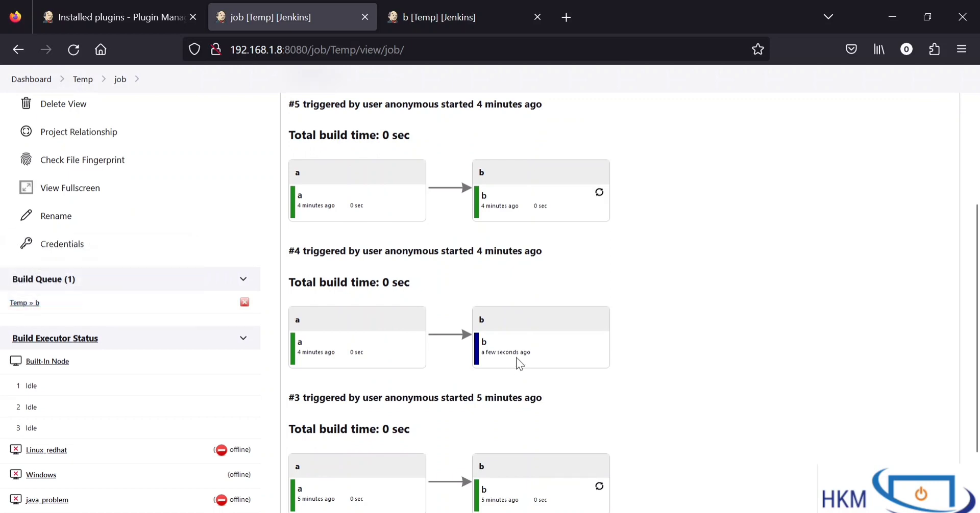
{"action": "scroll", "coordinate": [523, 381], "scroll_direction": "down", "scroll_amount": 1}
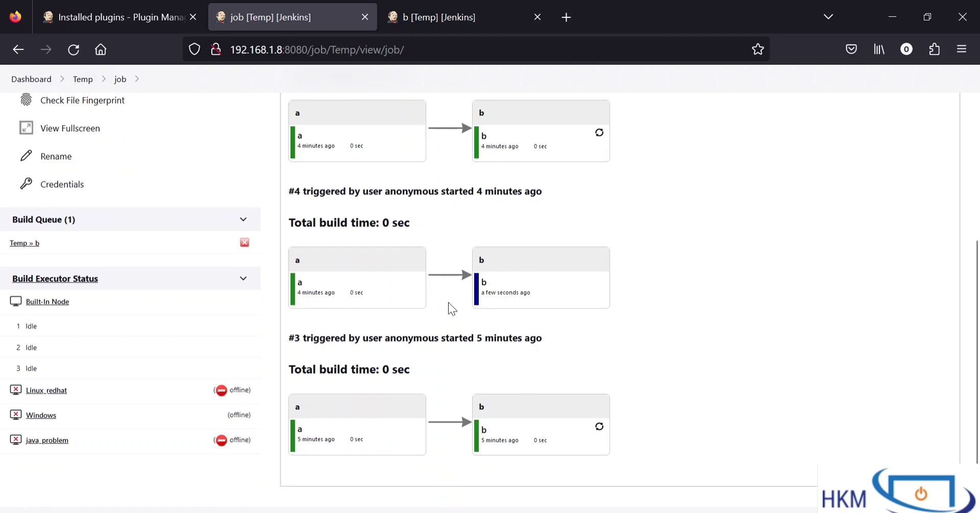
{"action": "scroll", "coordinate": [448, 302], "scroll_direction": "up", "scroll_amount": 1}
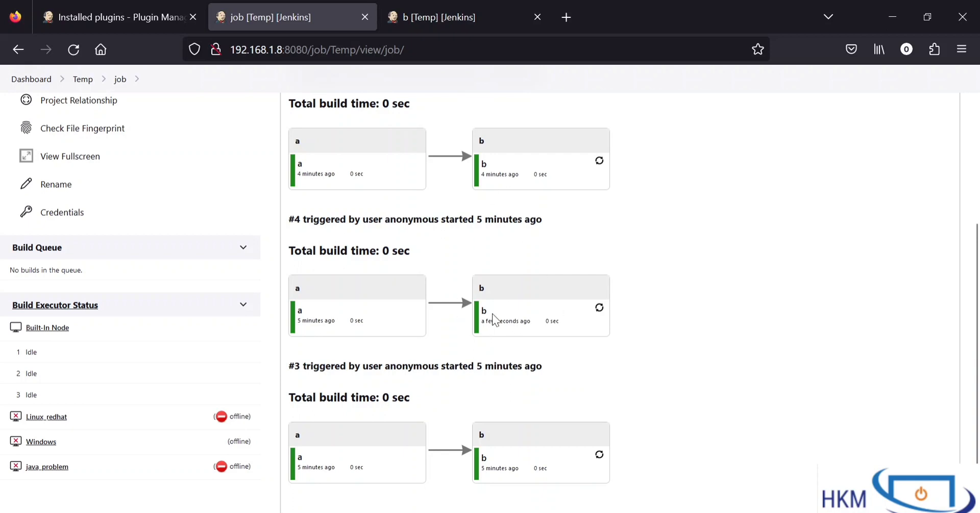
{"action": "scroll", "coordinate": [498, 249], "scroll_direction": "down", "scroll_amount": 2}
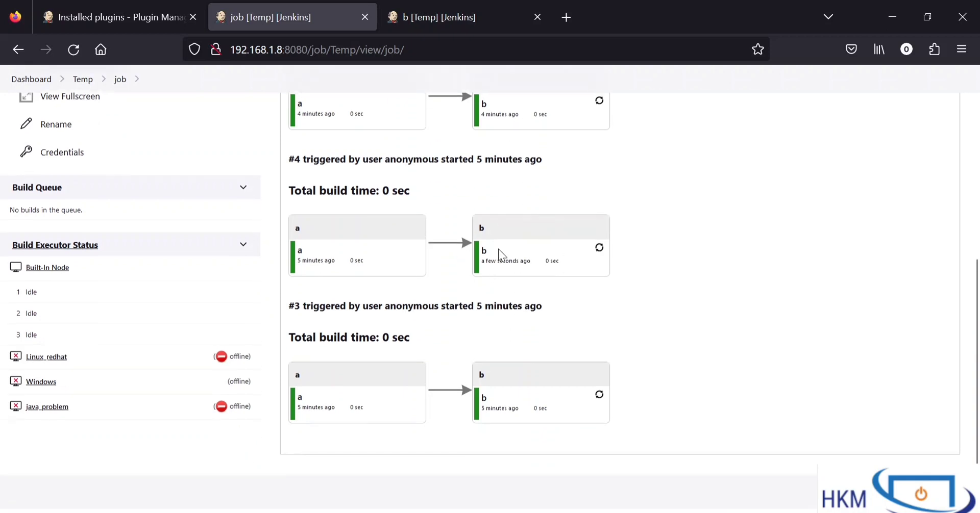
{"action": "scroll", "coordinate": [498, 249], "scroll_direction": "up", "scroll_amount": 6}
{"action": "scroll", "coordinate": [490, 341], "scroll_direction": "down", "scroll_amount": 3}
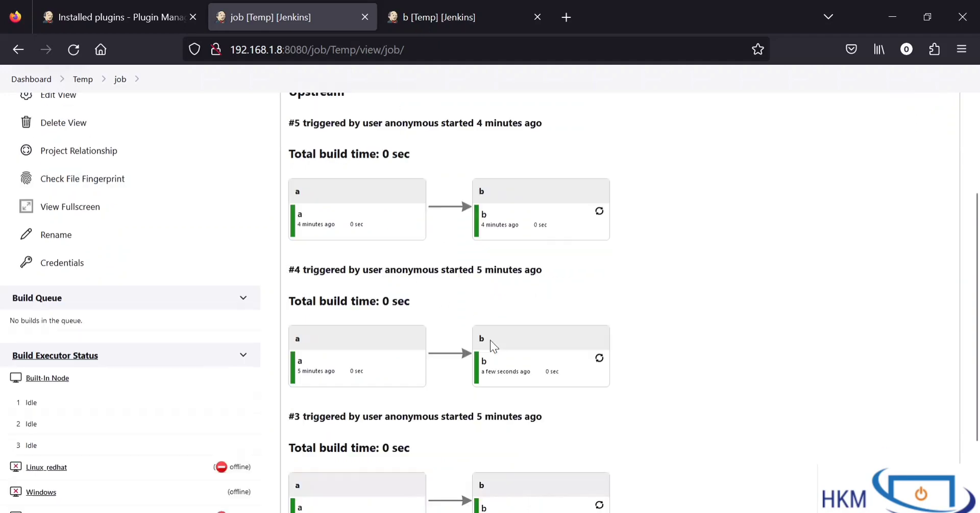
- Create a Build Pipeline View named "Test" in the Temp folder
{"action": "scroll", "coordinate": [490, 341], "scroll_direction": "up", "scroll_amount": 8}
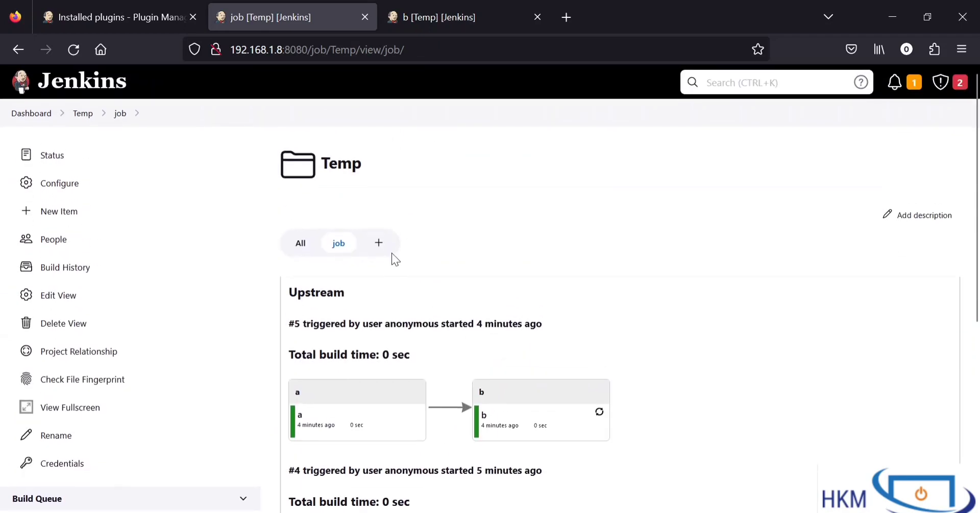
{"action": "left_click", "coordinate": [379, 243]}
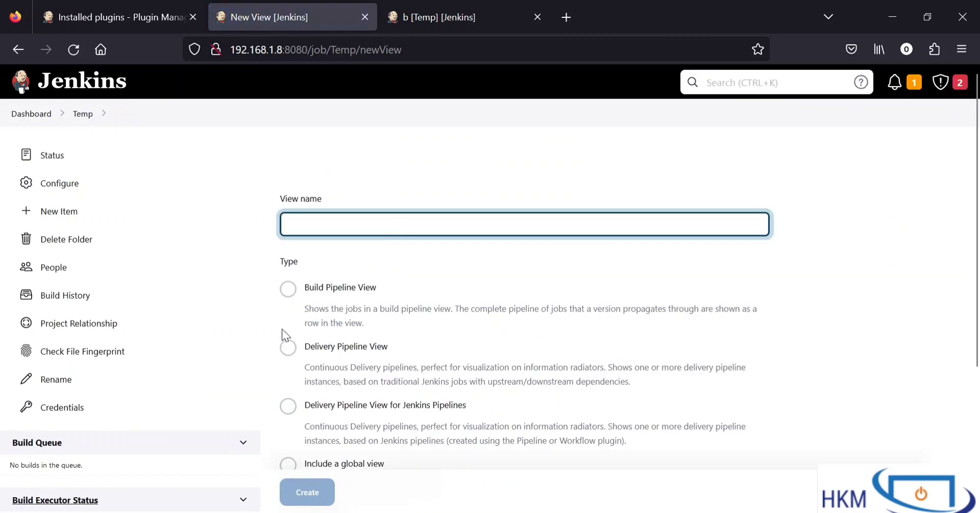
{"action": "left_click", "coordinate": [287, 288]}
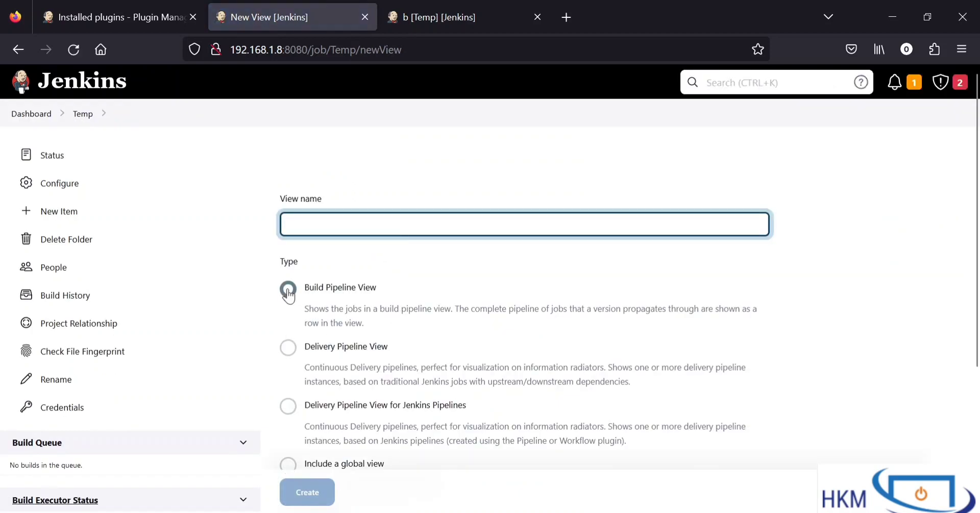
{"action": "left_click", "coordinate": [347, 216]}
{"action": "type", "text": "f"}
{"action": "key", "text": "BackSpace"}
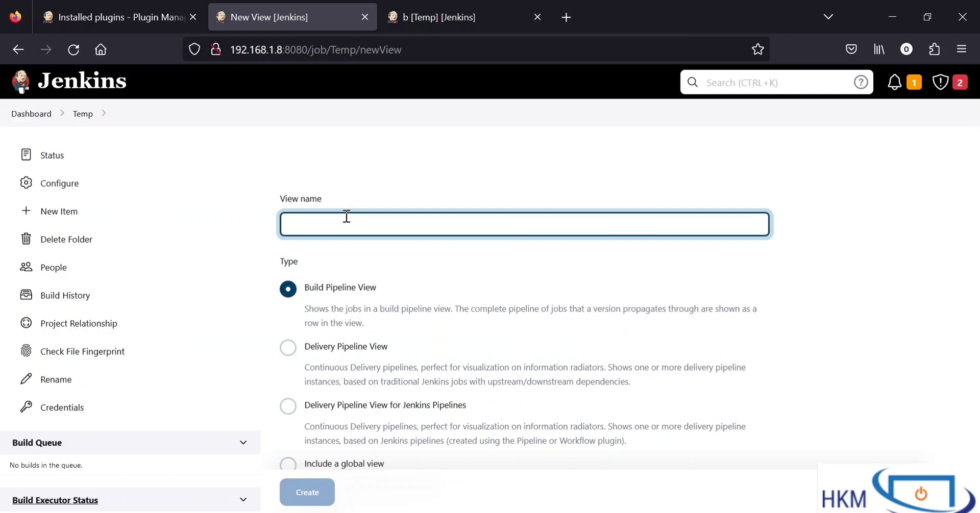
{"action": "type", "text": "JOba"}
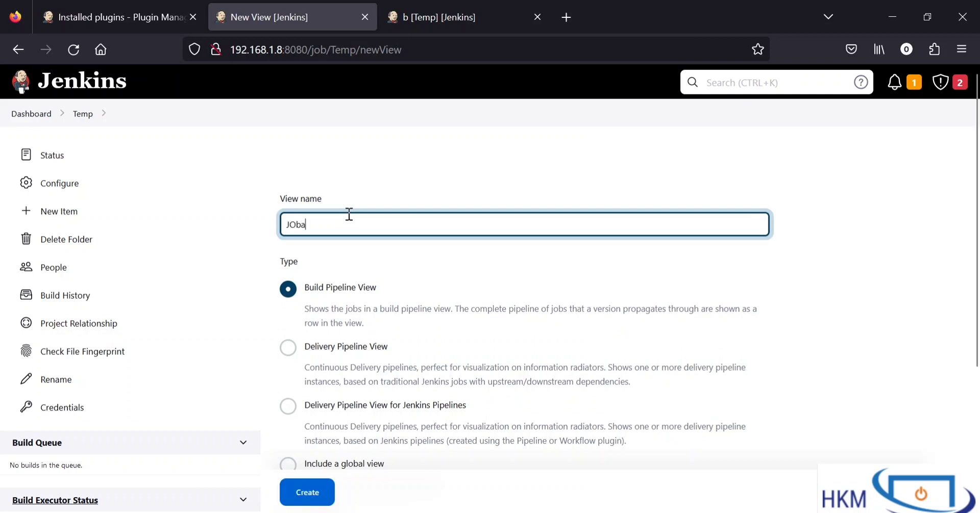
{"action": "key", "text": "BackSpace"}
{"action": "key", "text": "BackSpace"}
{"action": "key", "text": "BackSpace"}
{"action": "key", "text": "BackSpace"}
{"action": "type", "text": "Test"}
{"action": "left_click", "coordinate": [309, 493]}
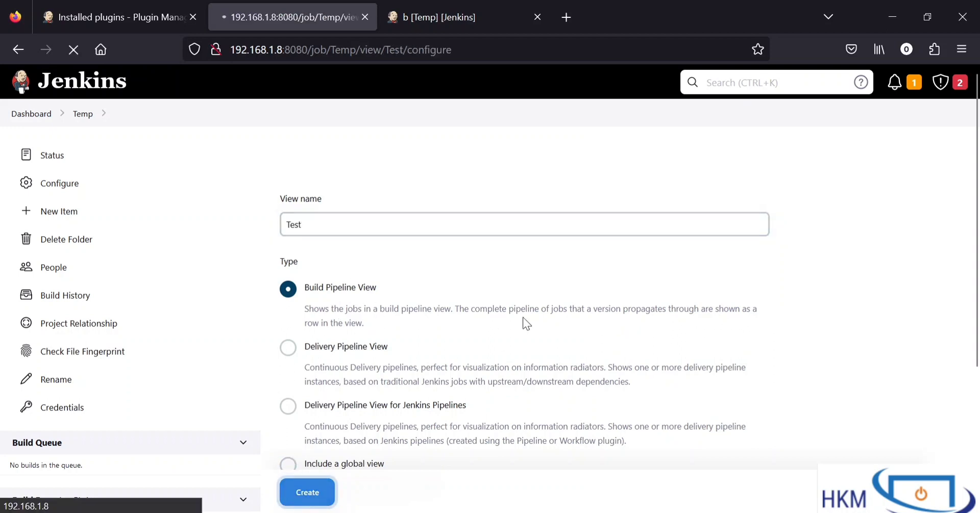
- Select Temp » a as the initial job for the view's upstream/downstream-based layout
{"action": "scroll", "coordinate": [522, 318], "scroll_direction": "down", "scroll_amount": 1}
{"action": "scroll", "coordinate": [522, 317], "scroll_direction": "down", "scroll_amount": 3}
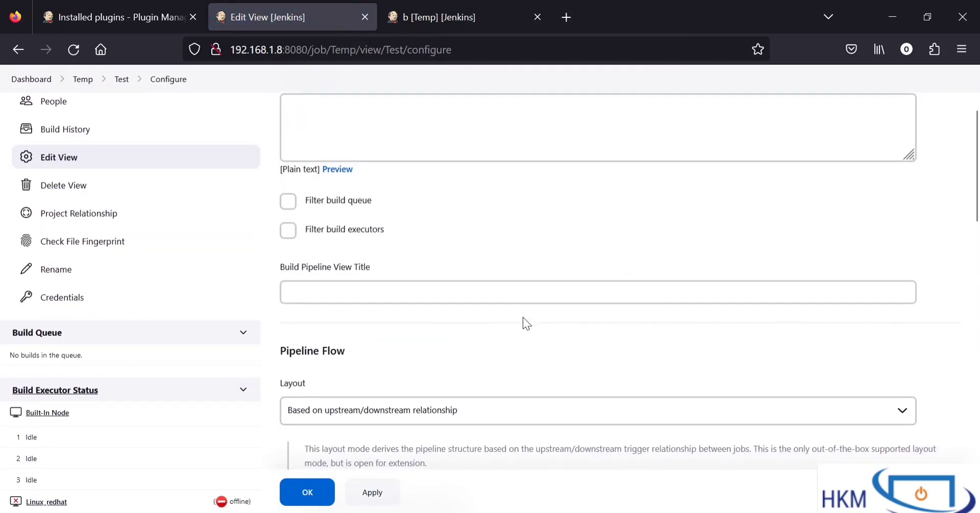
{"action": "scroll", "coordinate": [478, 369], "scroll_direction": "down", "scroll_amount": 2}
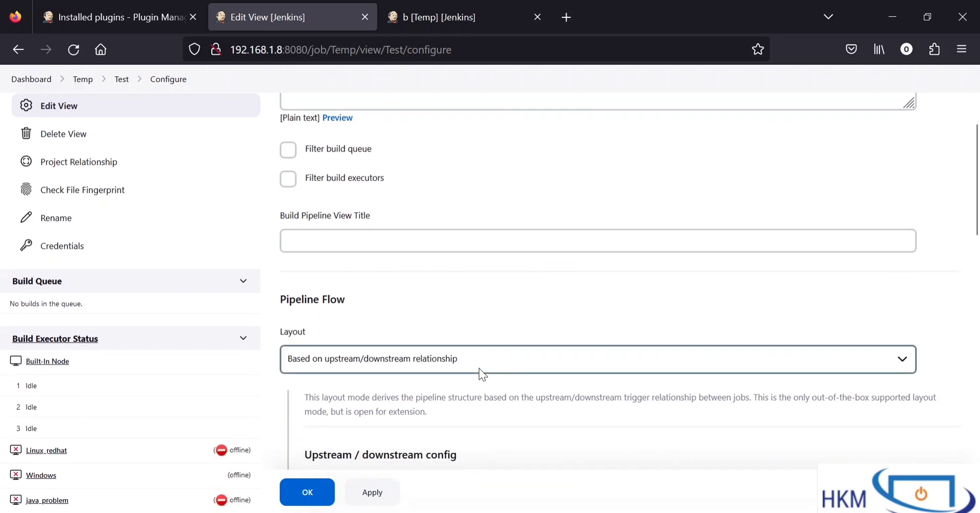
{"action": "left_click", "coordinate": [418, 360]}
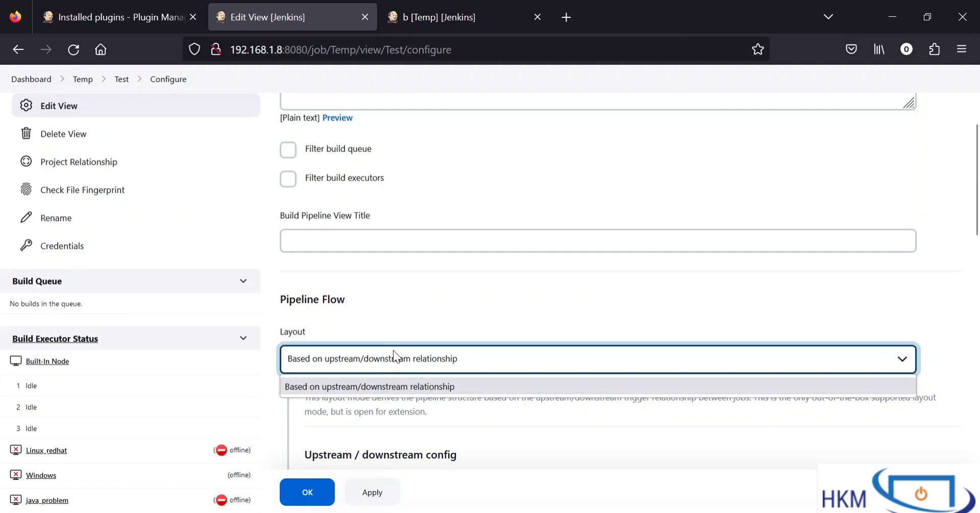
{"action": "left_click", "coordinate": [378, 335]}
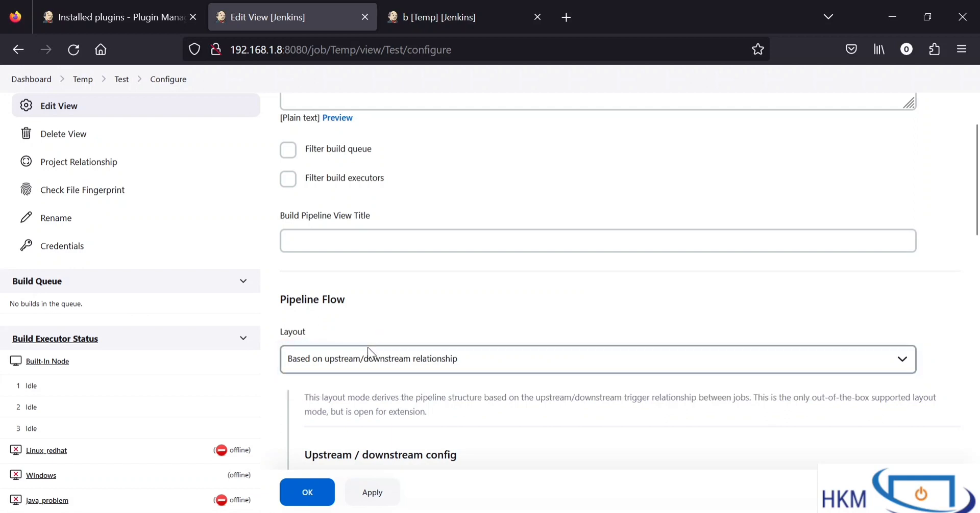
{"action": "scroll", "coordinate": [399, 363], "scroll_direction": "down", "scroll_amount": 3}
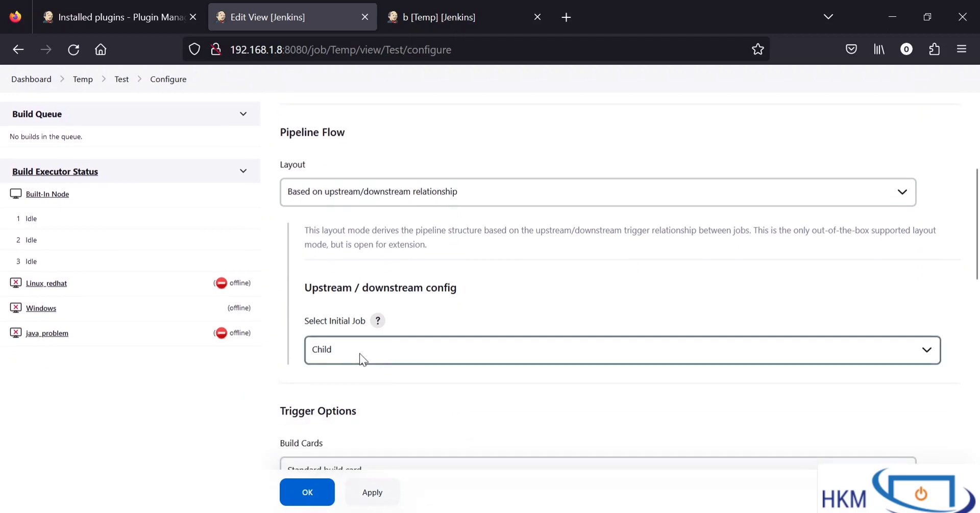
{"action": "left_click", "coordinate": [359, 353]}
{"action": "left_click", "coordinate": [335, 297]}
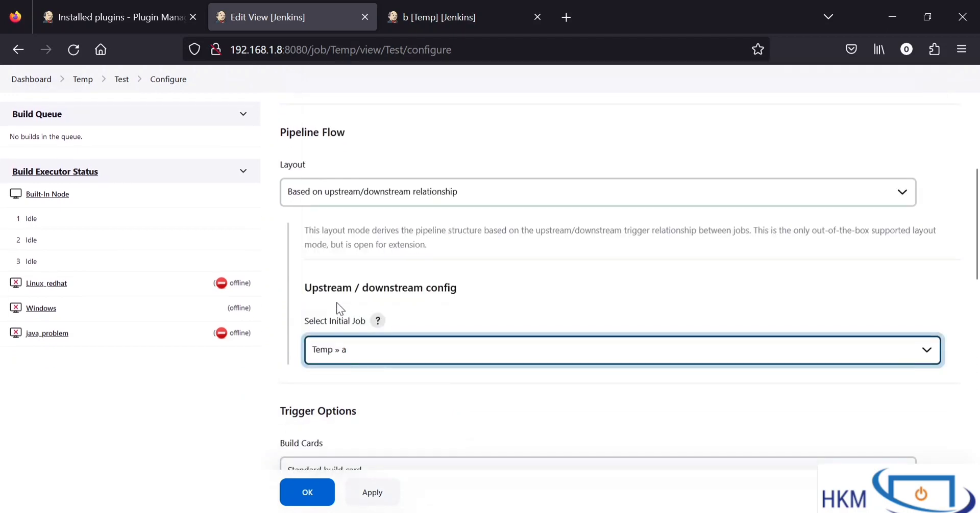
- Review the view's trigger and display options and save the configuration with its default values
{"action": "scroll", "coordinate": [356, 396], "scroll_direction": "down", "scroll_amount": 3}
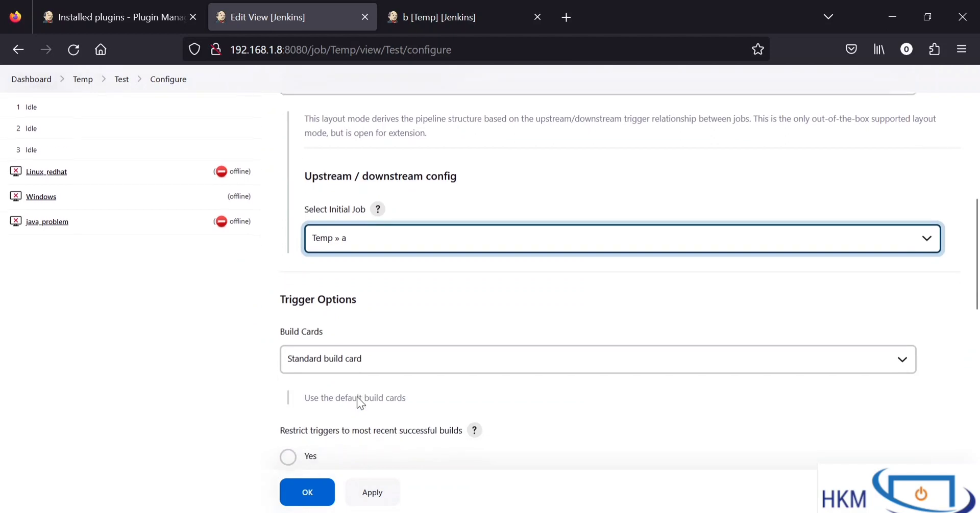
{"action": "scroll", "coordinate": [356, 396], "scroll_direction": "down", "scroll_amount": 10}
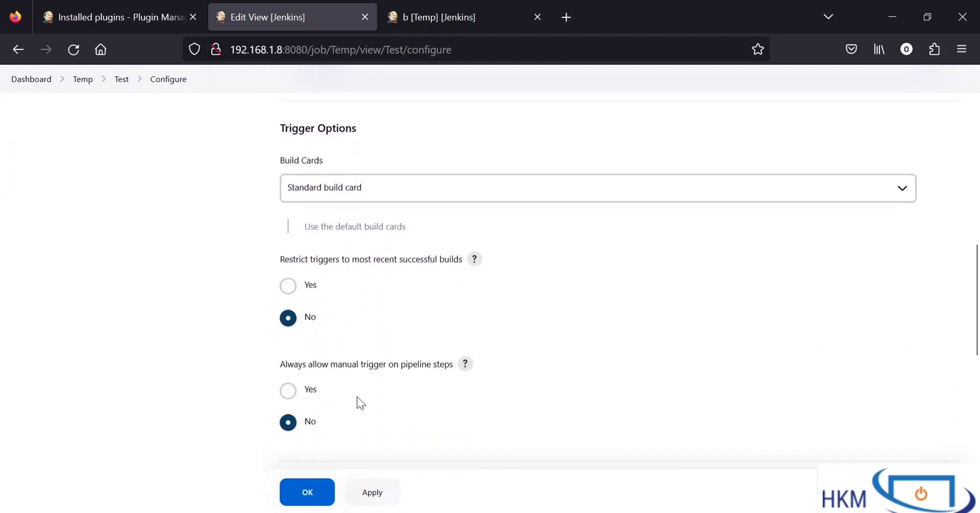
{"action": "scroll", "coordinate": [356, 397], "scroll_direction": "down", "scroll_amount": 6}
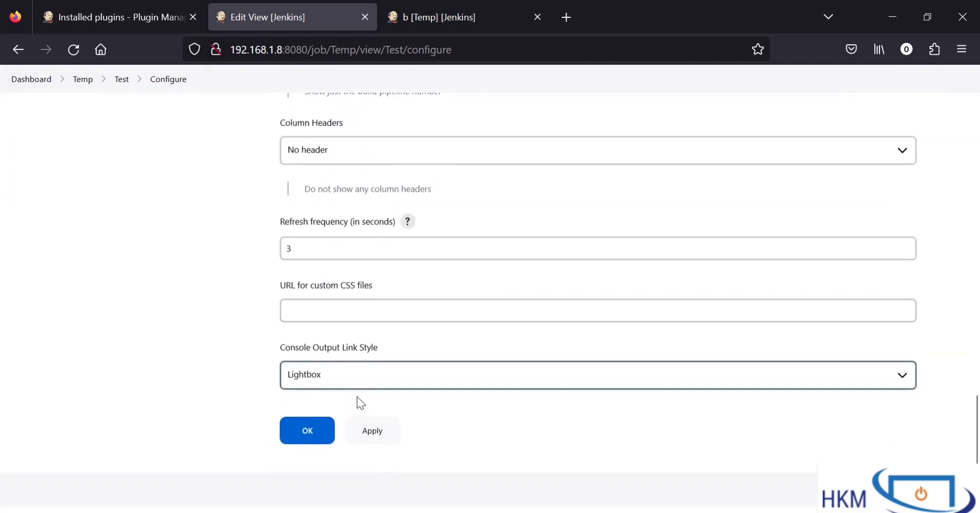
{"action": "scroll", "coordinate": [357, 397], "scroll_direction": "up", "scroll_amount": 2}
{"action": "scroll", "coordinate": [356, 397], "scroll_direction": "up", "scroll_amount": 5}
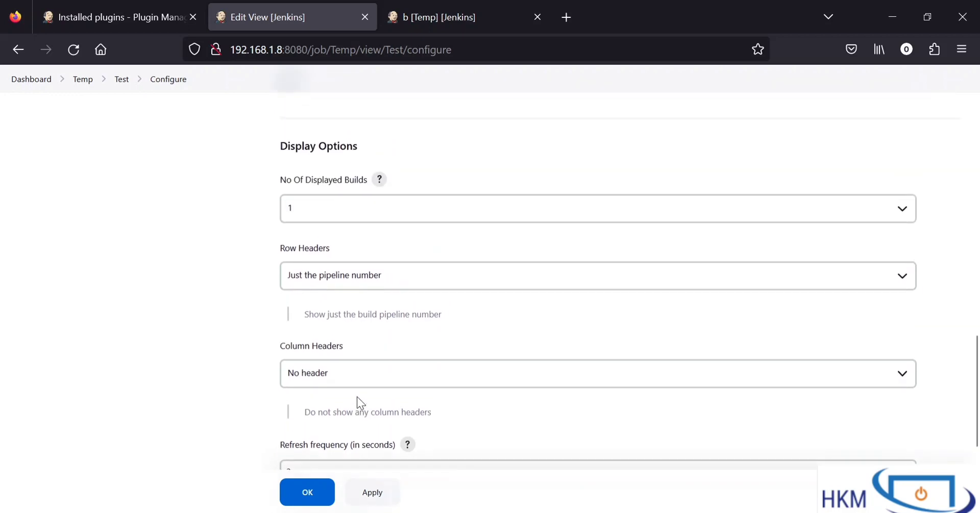
{"action": "left_click", "coordinate": [312, 501]}
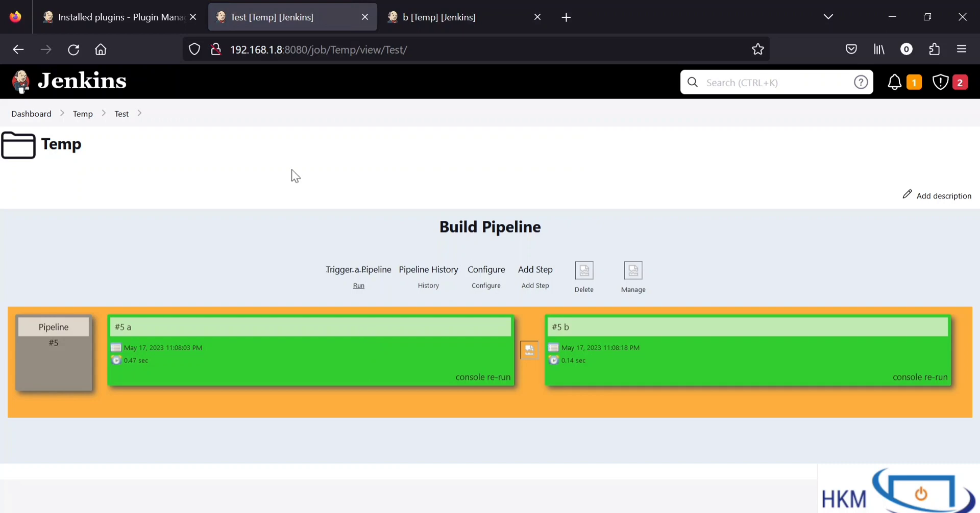
- Schedule a build of job a from the Temp folder's job list in the other browser tab
{"action": "left_click", "coordinate": [434, 8]}
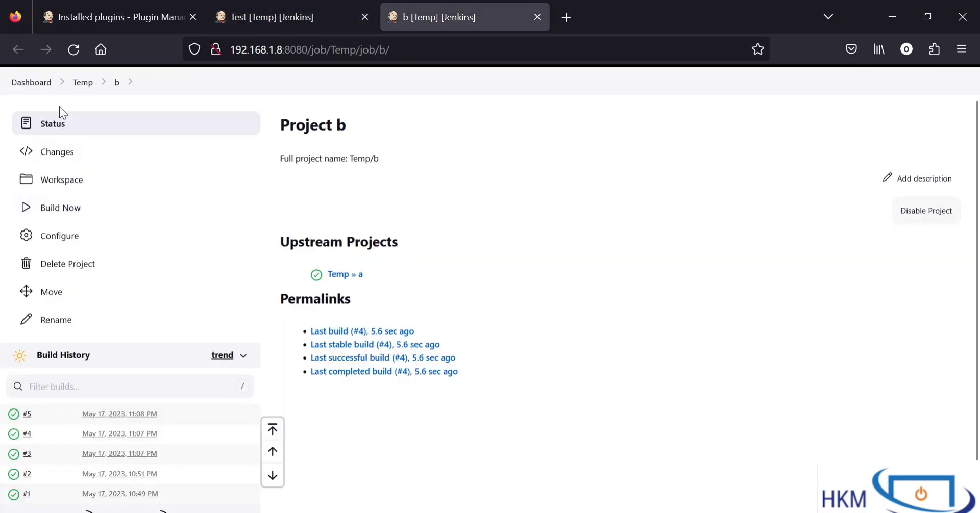
{"action": "left_click", "coordinate": [82, 86]}
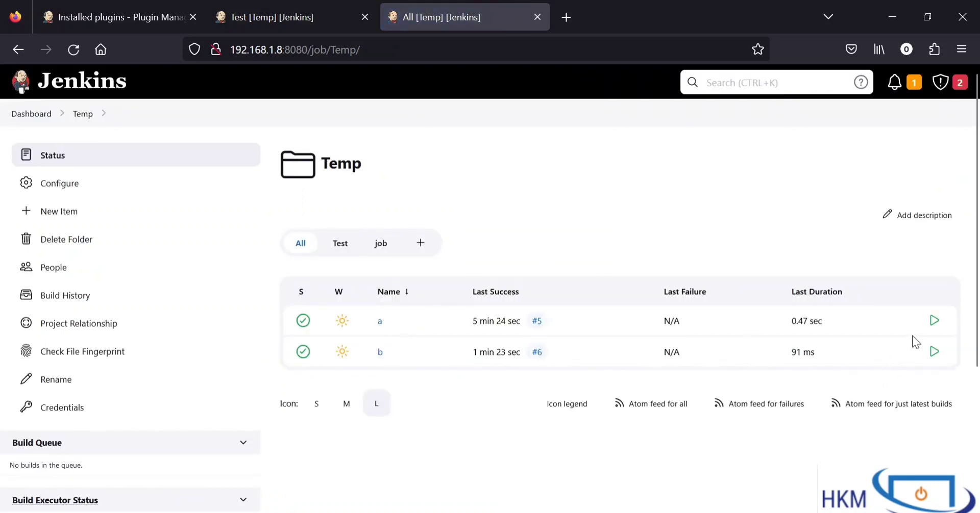
{"action": "left_click", "coordinate": [934, 322]}
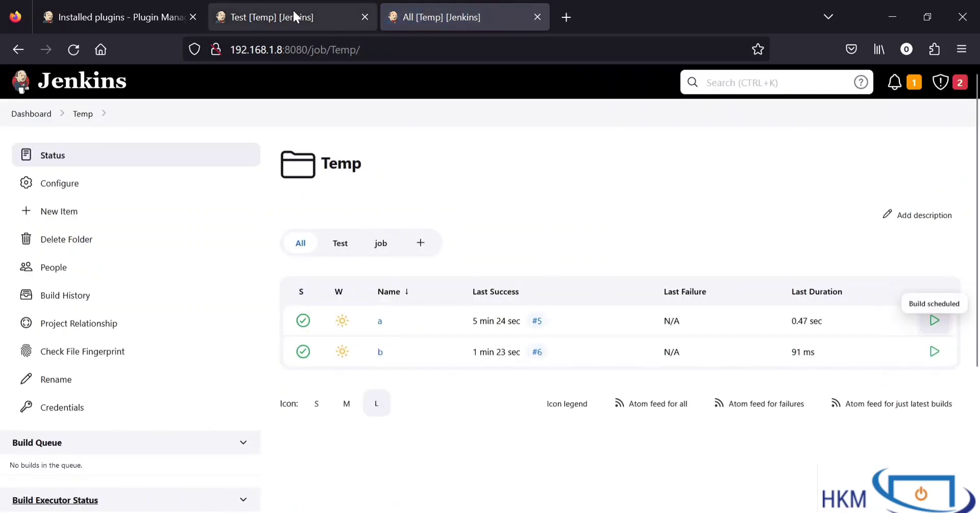
- Monitor the status of jobs a and b in the Test build pipeline view, refreshing it and the Temp job list
{"action": "left_click", "coordinate": [293, 16]}
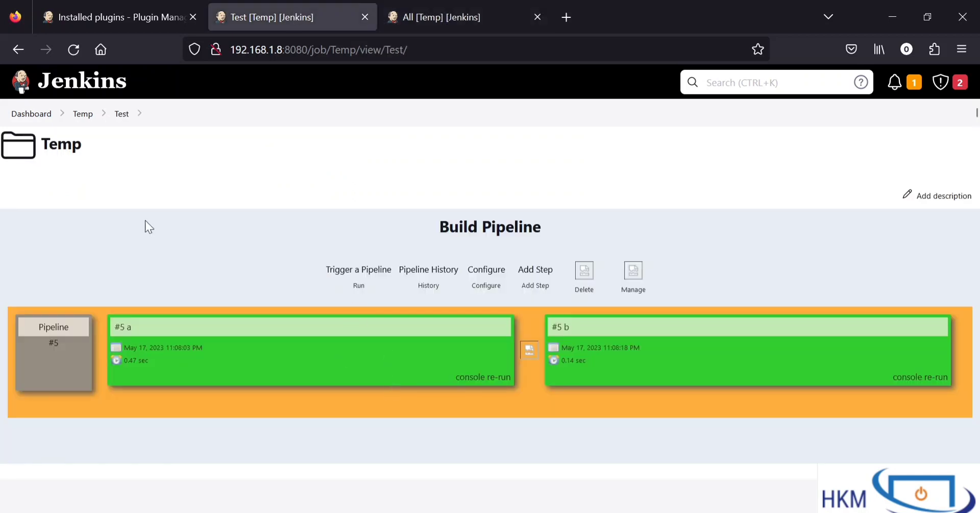
{"action": "left_click", "coordinate": [76, 50]}
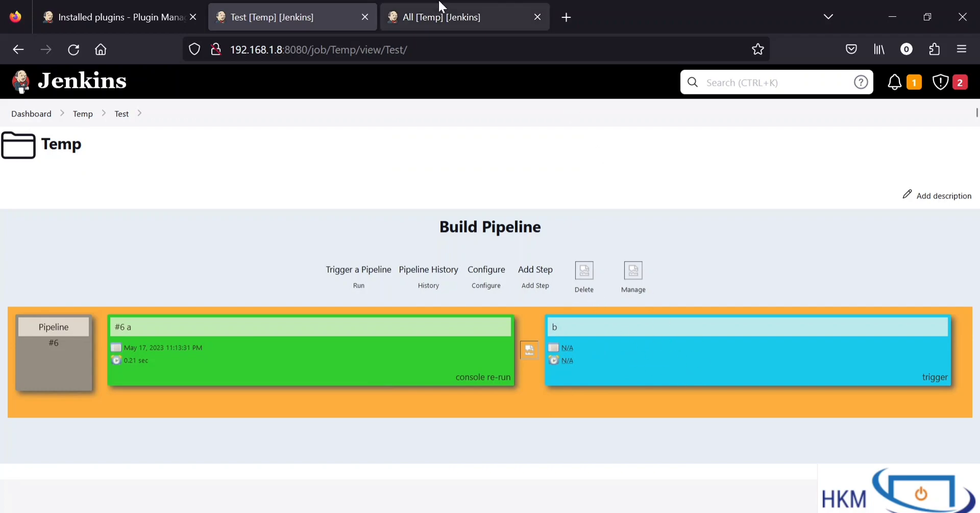
{"action": "left_click", "coordinate": [444, 12]}
{"action": "scroll", "coordinate": [142, 339], "scroll_direction": "down", "scroll_amount": 4}
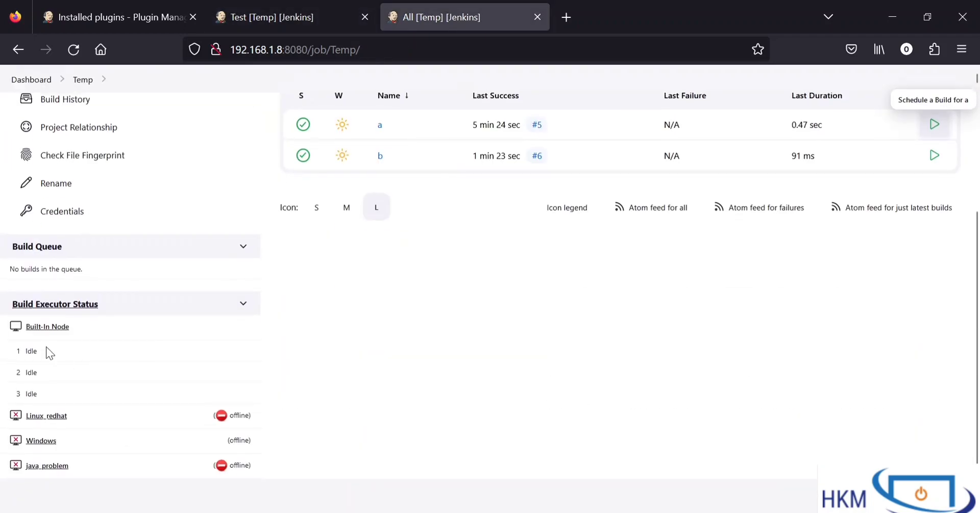
{"action": "scroll", "coordinate": [169, 318], "scroll_direction": "up", "scroll_amount": 4}
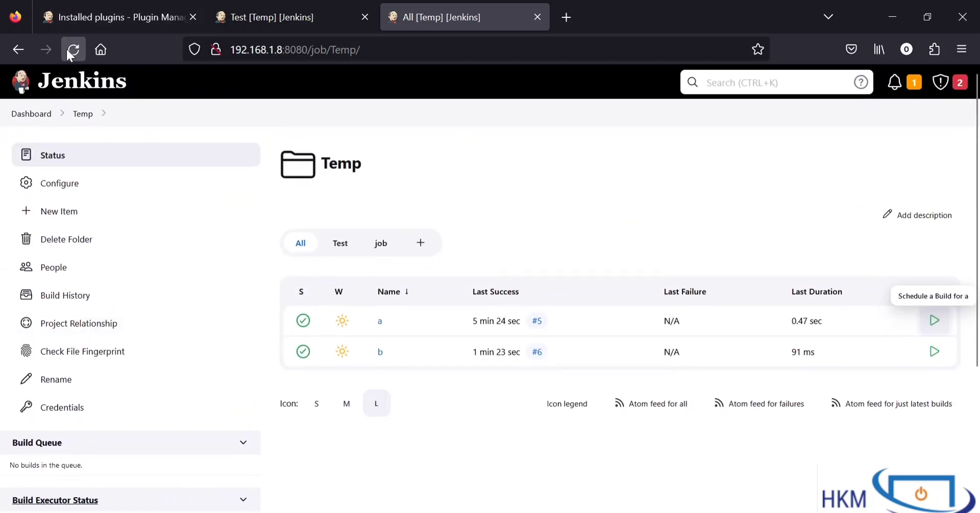
{"action": "left_click", "coordinate": [71, 49]}
{"action": "left_click", "coordinate": [312, 16]}
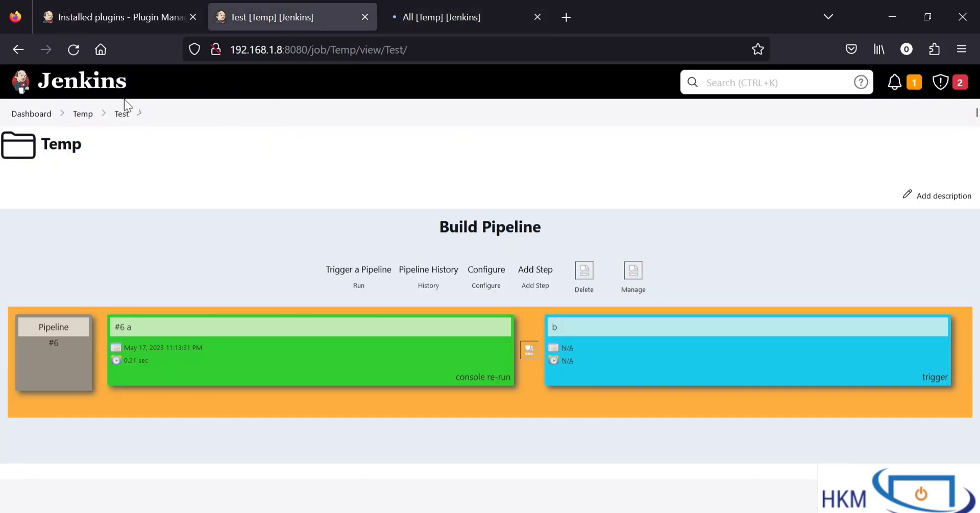
{"action": "left_click", "coordinate": [72, 58]}
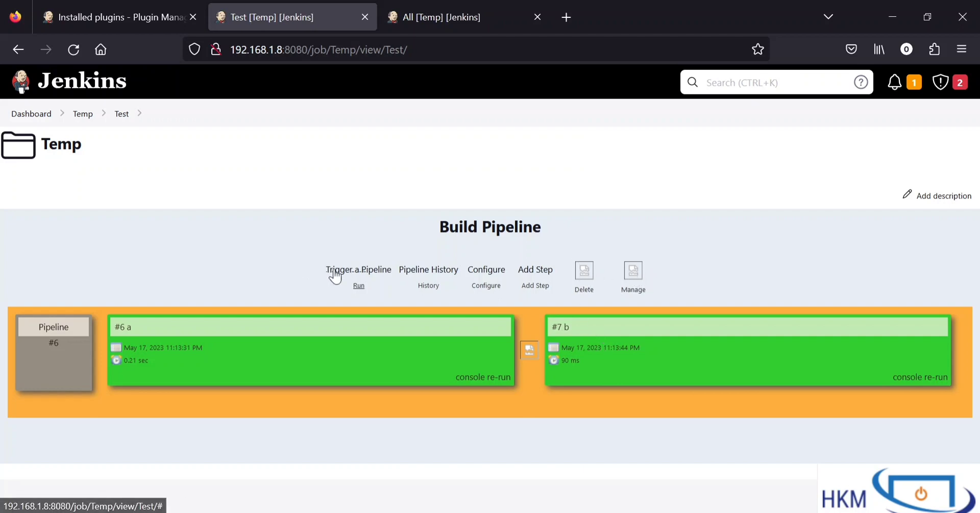
- Trigger a new pipeline run directly from the Test build pipeline view
{"action": "left_click", "coordinate": [352, 278]}
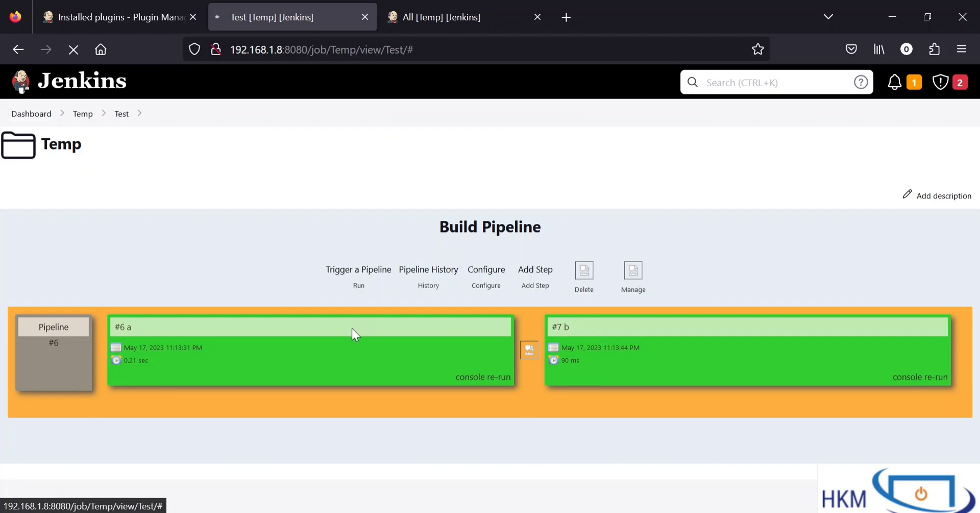